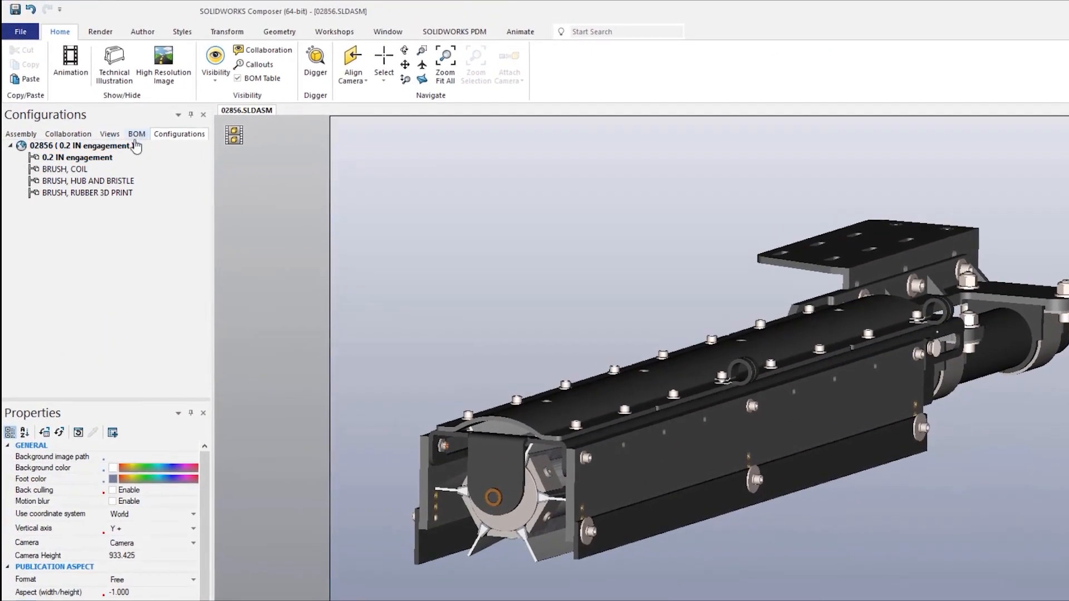
Step: Switch the render mode to Flat Technical and capture the full assembly as a new view
click(103, 130)
click(89, 31)
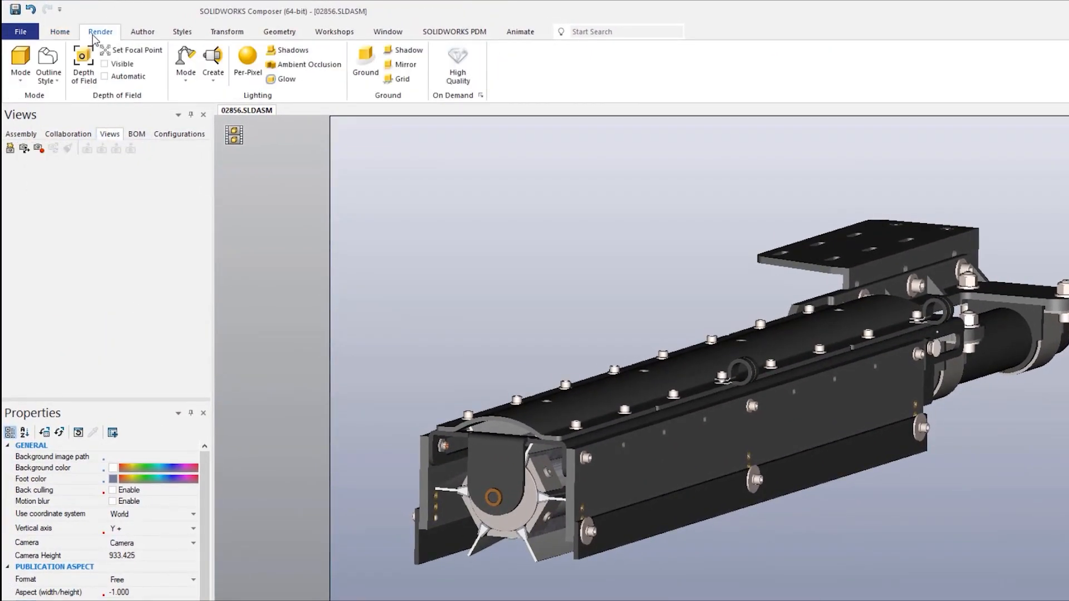
click(21, 63)
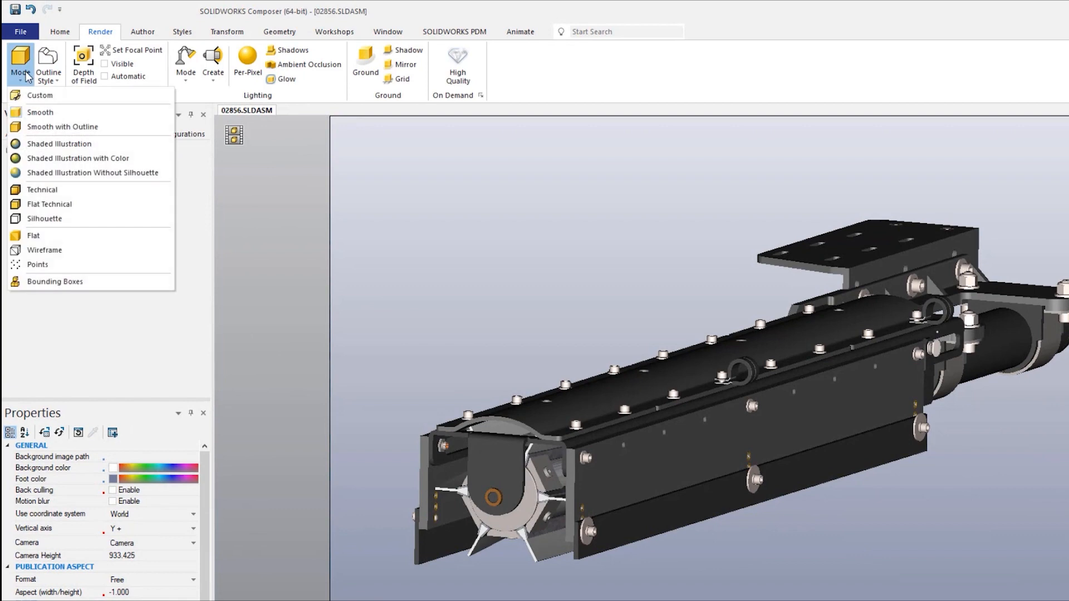
click(50, 204)
click(11, 149)
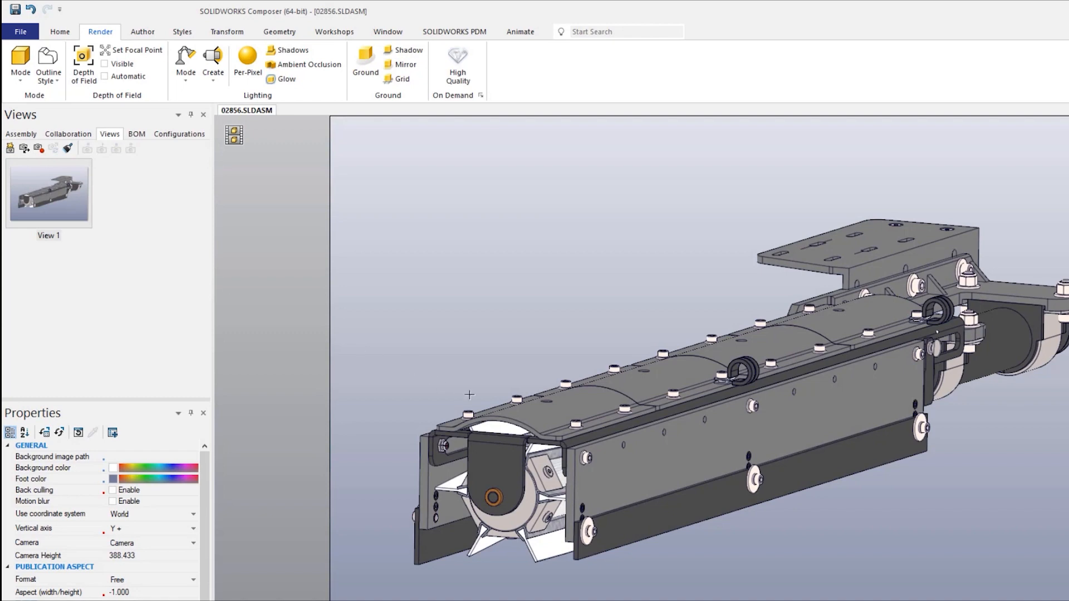
Step: With the side plate selected, enable hidden edges for both selection and highlight, and apply high selection color intensity in the document properties
click(623, 476)
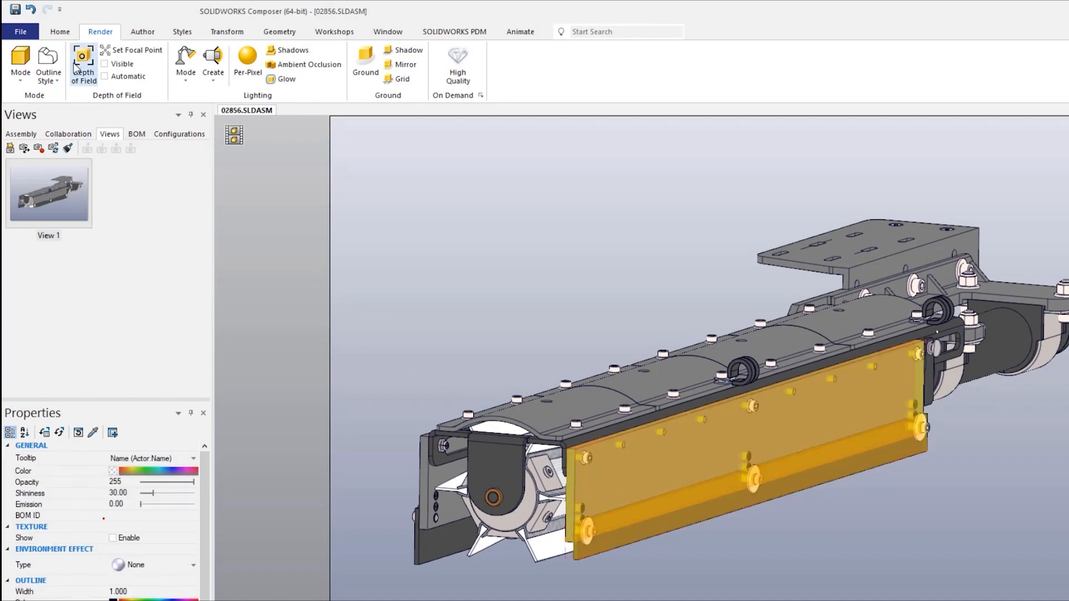
click(20, 31)
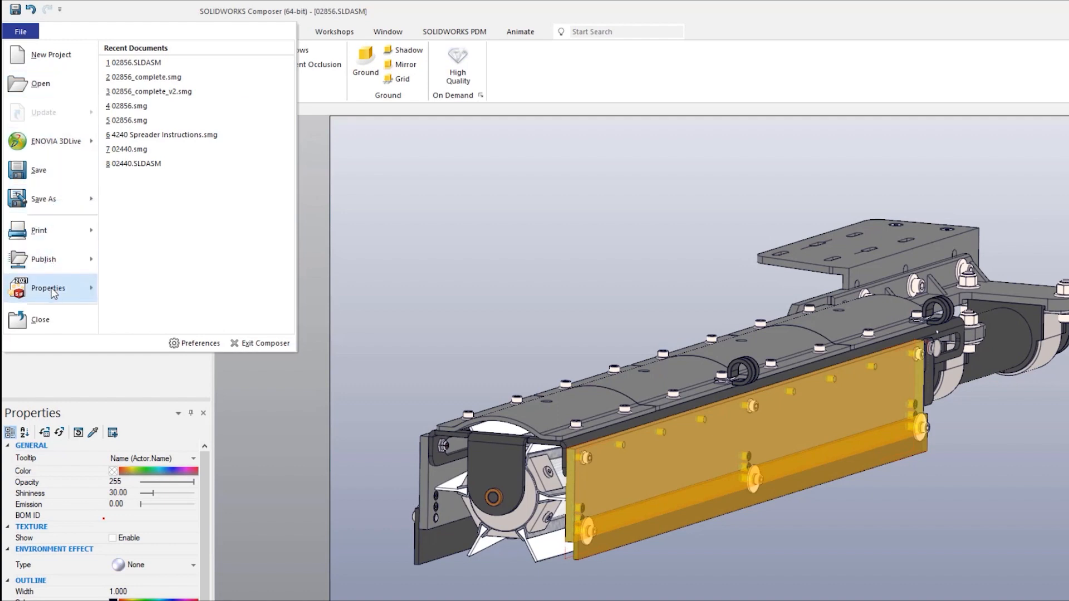
mouse_move(51, 291)
click(165, 81)
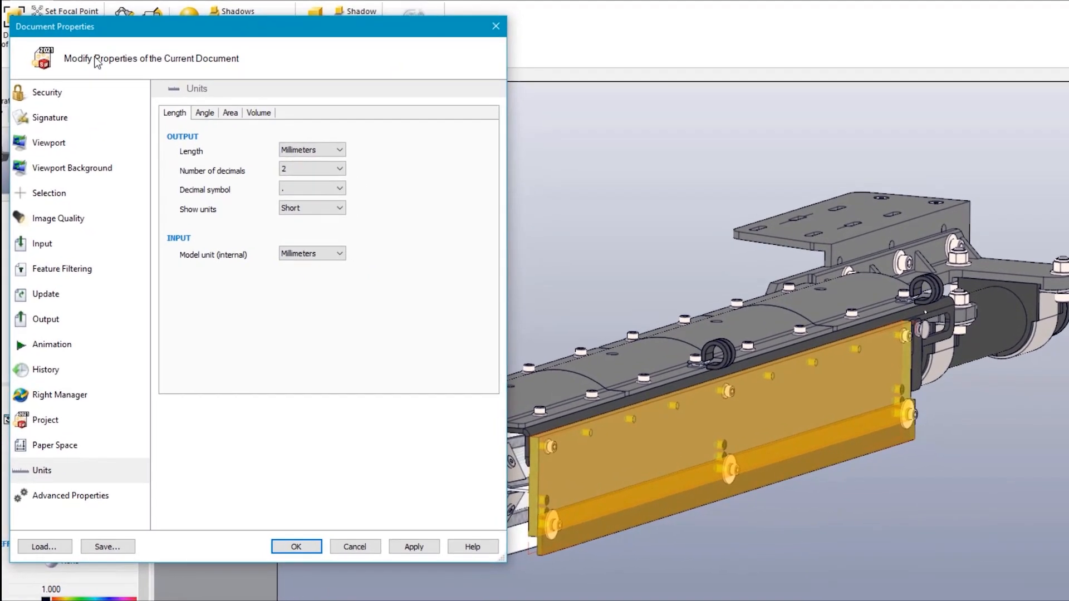
click(63, 200)
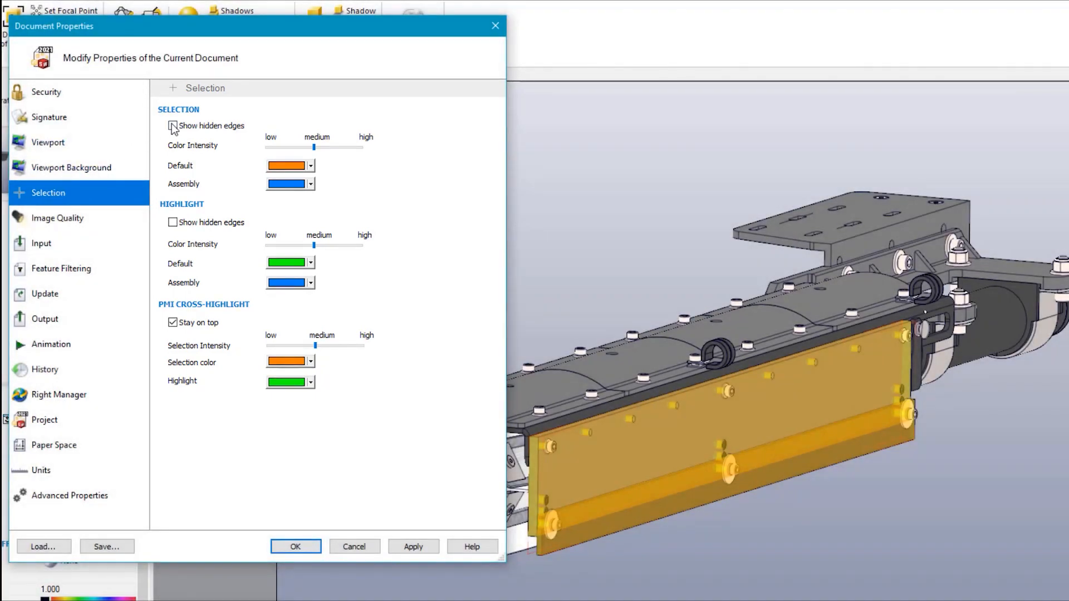
click(172, 126)
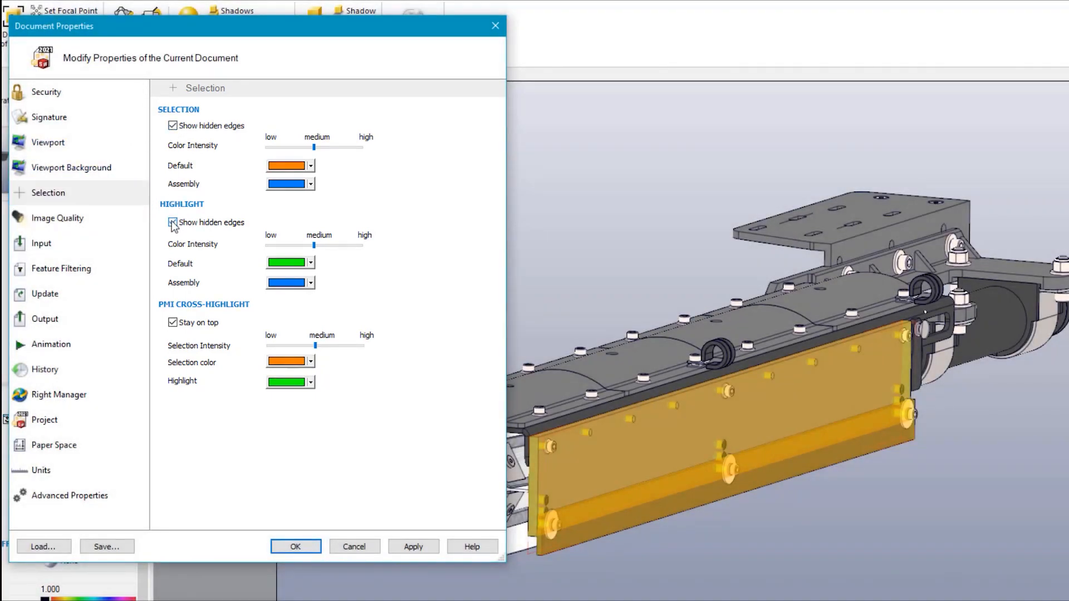
drag(329, 148, 371, 154)
click(413, 546)
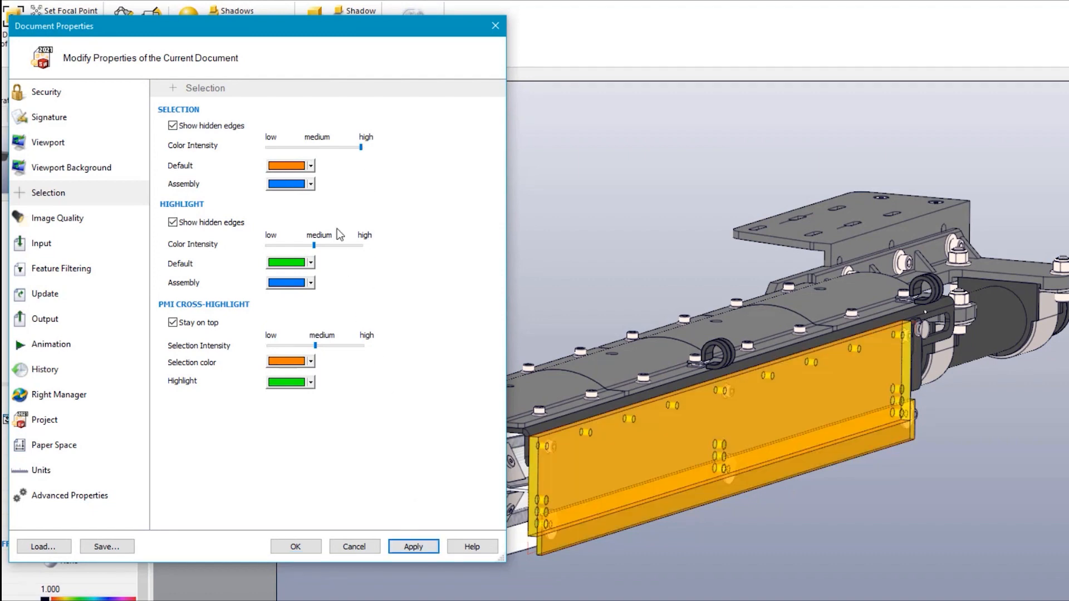
Step: Change the default selection color to red and apply it
click(311, 167)
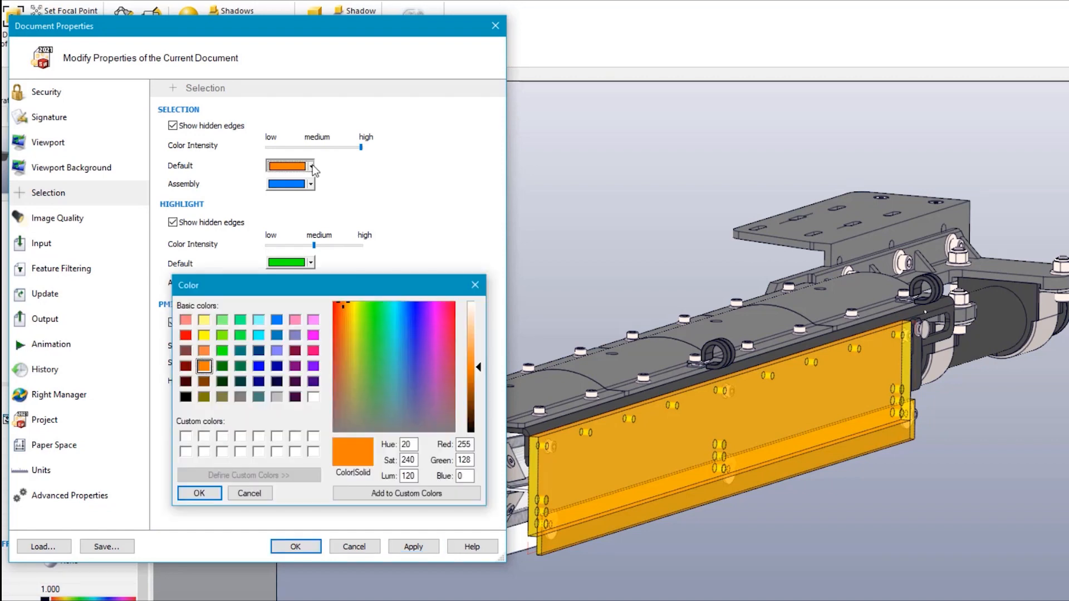
click(186, 335)
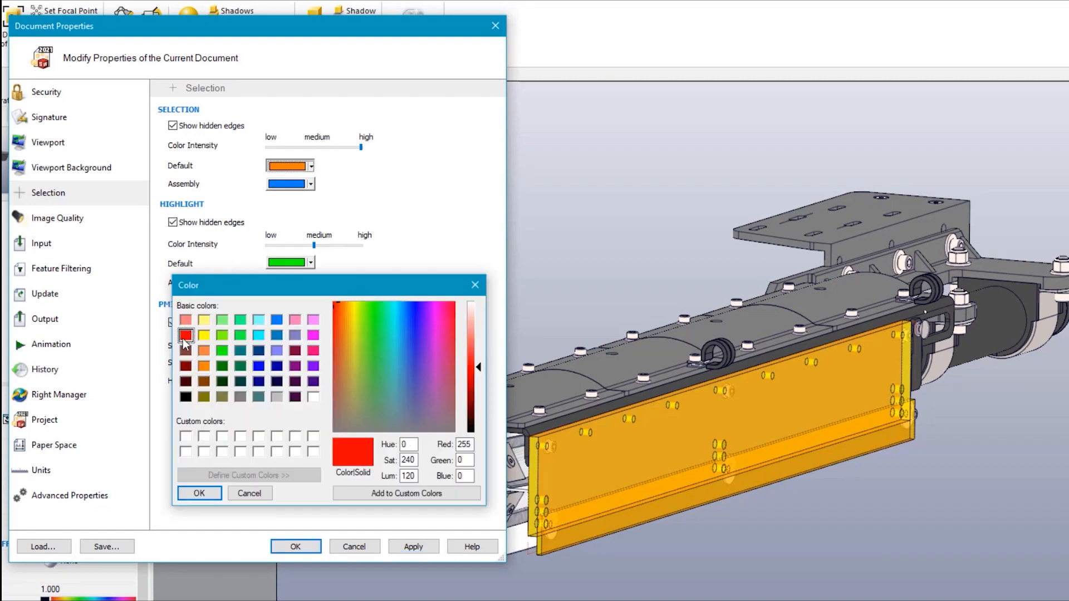
click(199, 493)
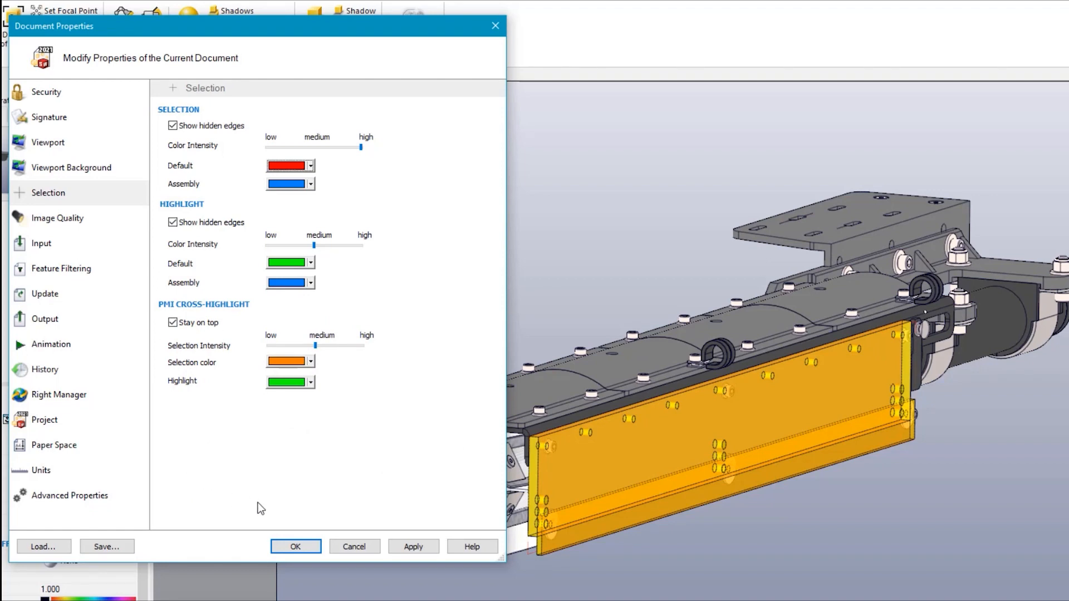
click(402, 547)
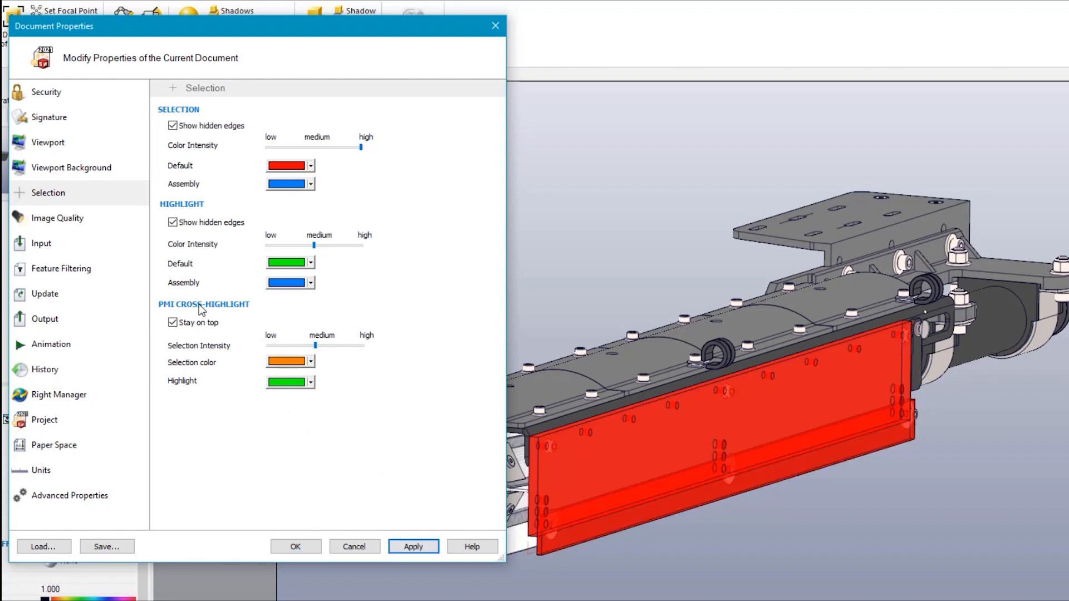
Step: Disable the viewport background gradient and set a custom paper format 90 mm wide and 160 mm high
click(90, 169)
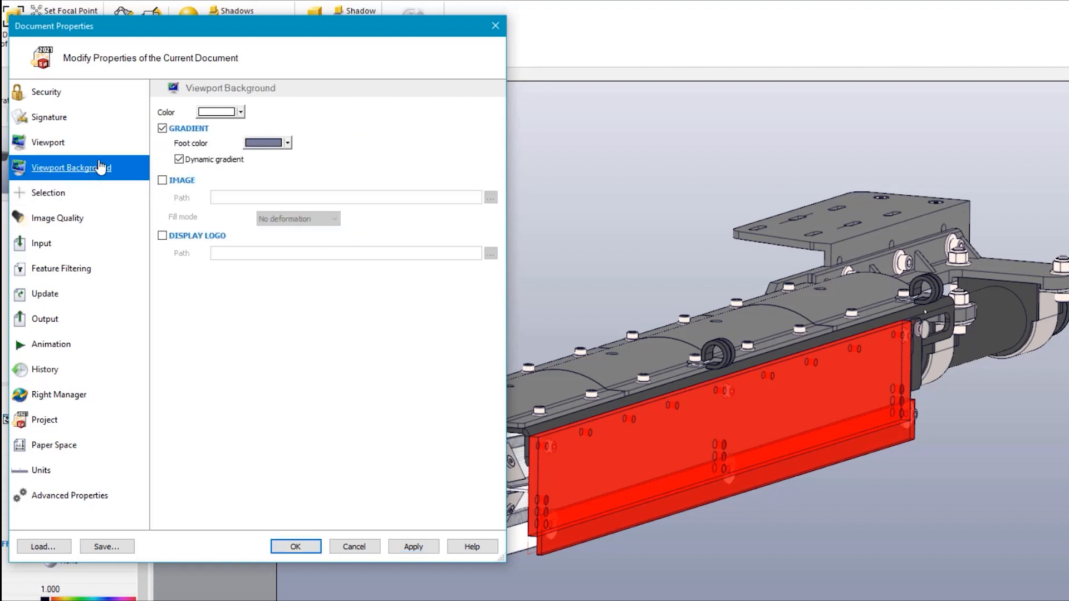
click(162, 128)
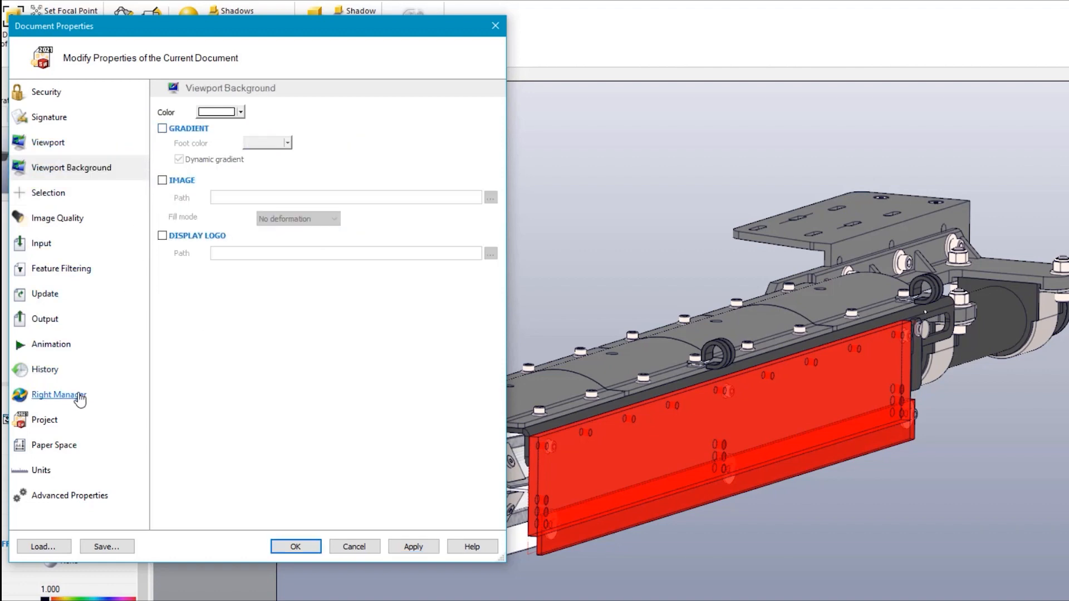
click(58, 448)
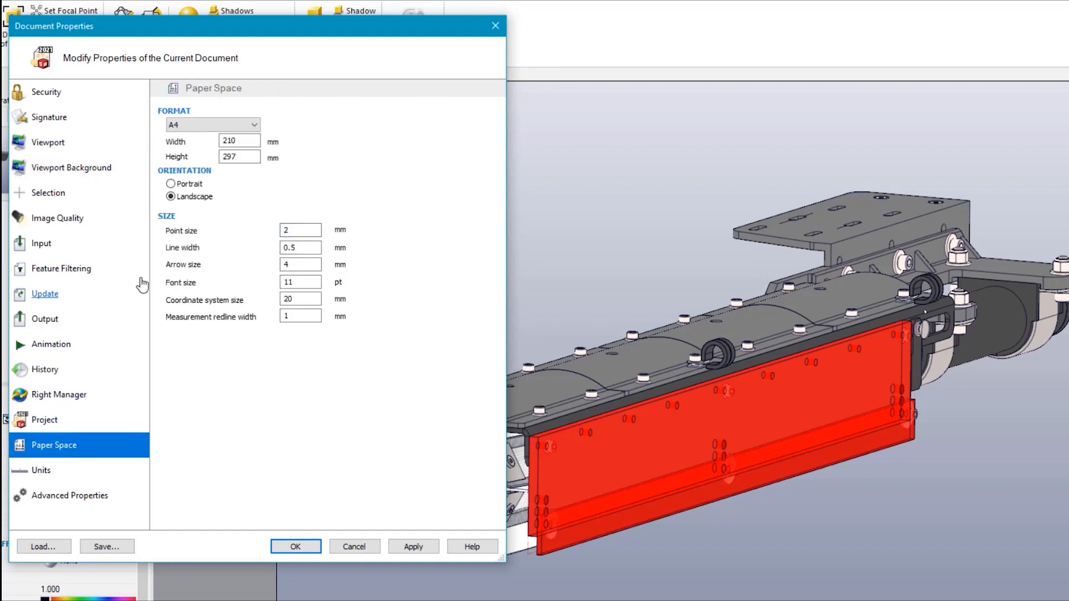
click(205, 126)
click(202, 147)
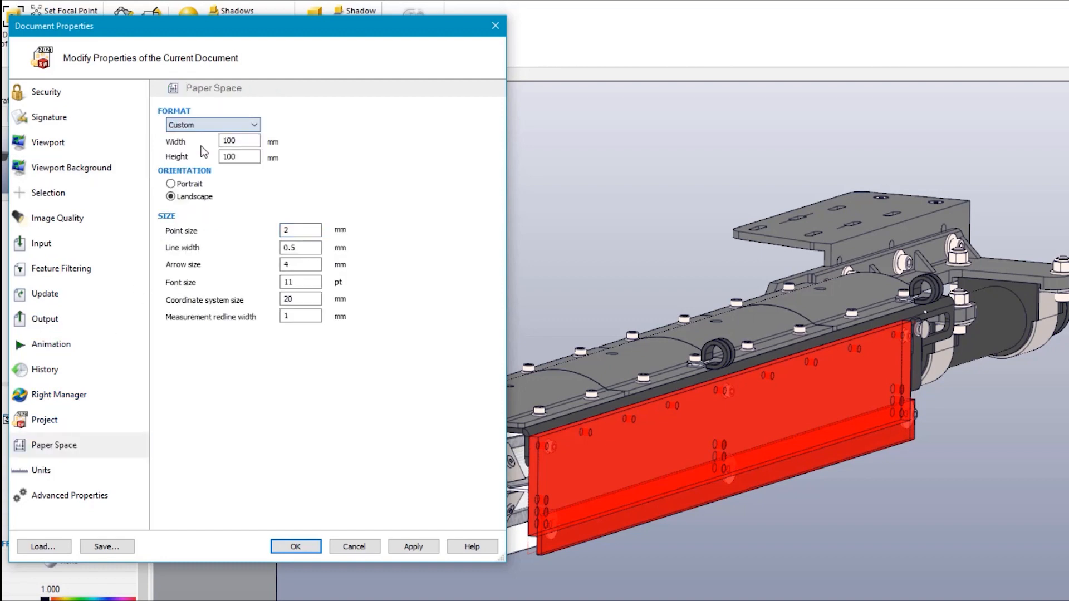
click(244, 158)
double_click(243, 159)
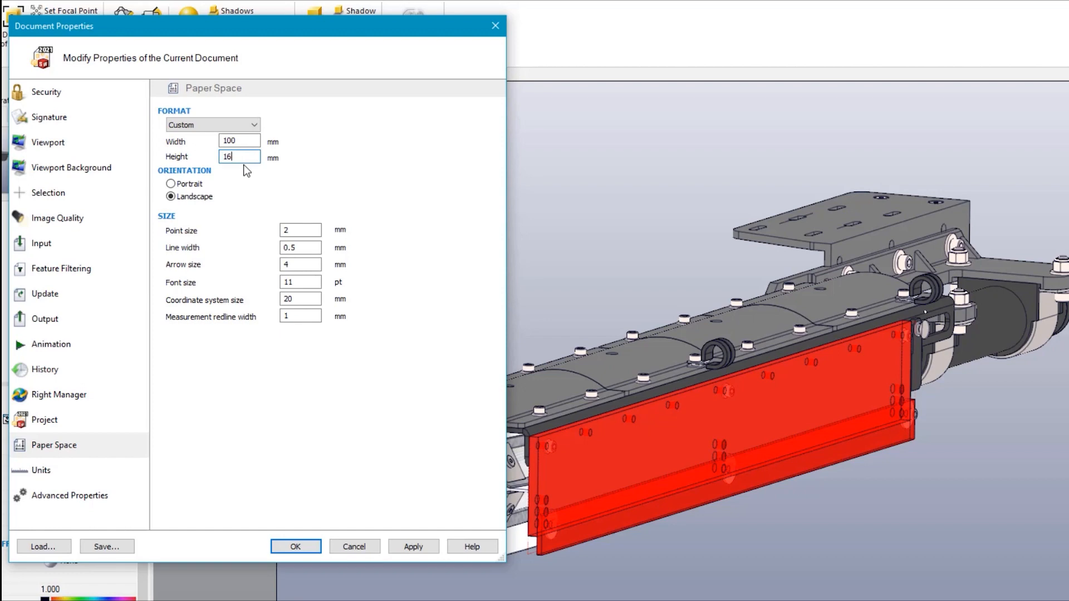
key(shift+Tab)
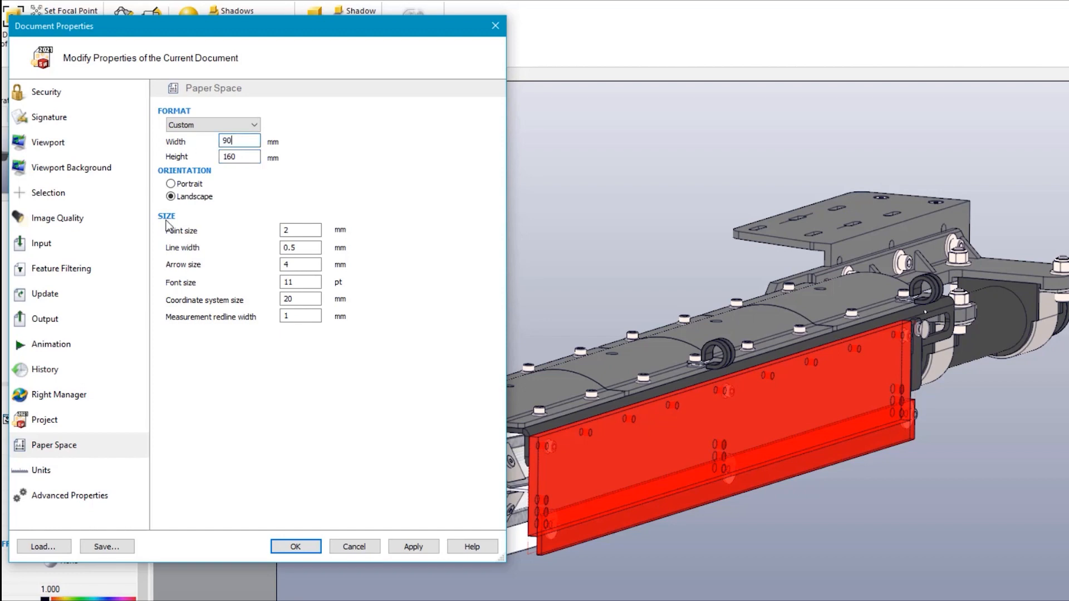
text(90)
Step: Set the output length unit to Inches and apply the document properties
click(68, 473)
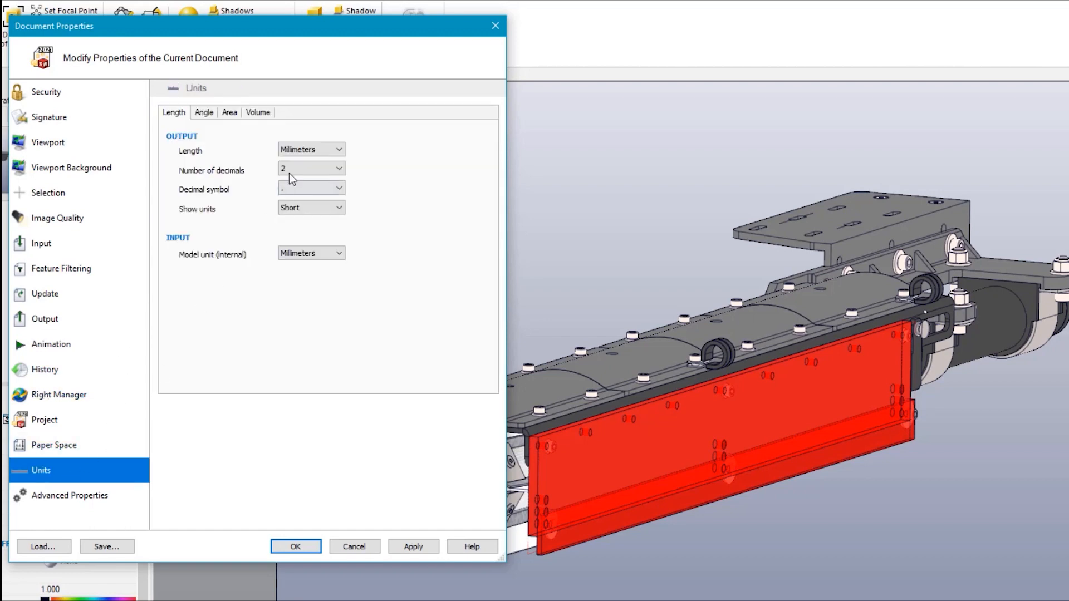
click(301, 149)
click(308, 206)
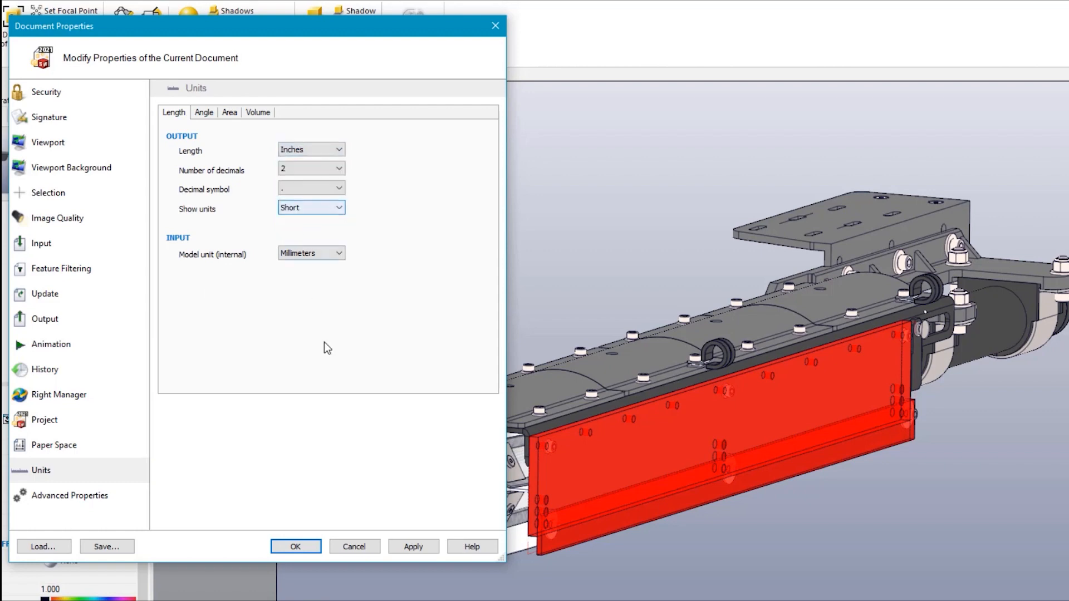
click(408, 547)
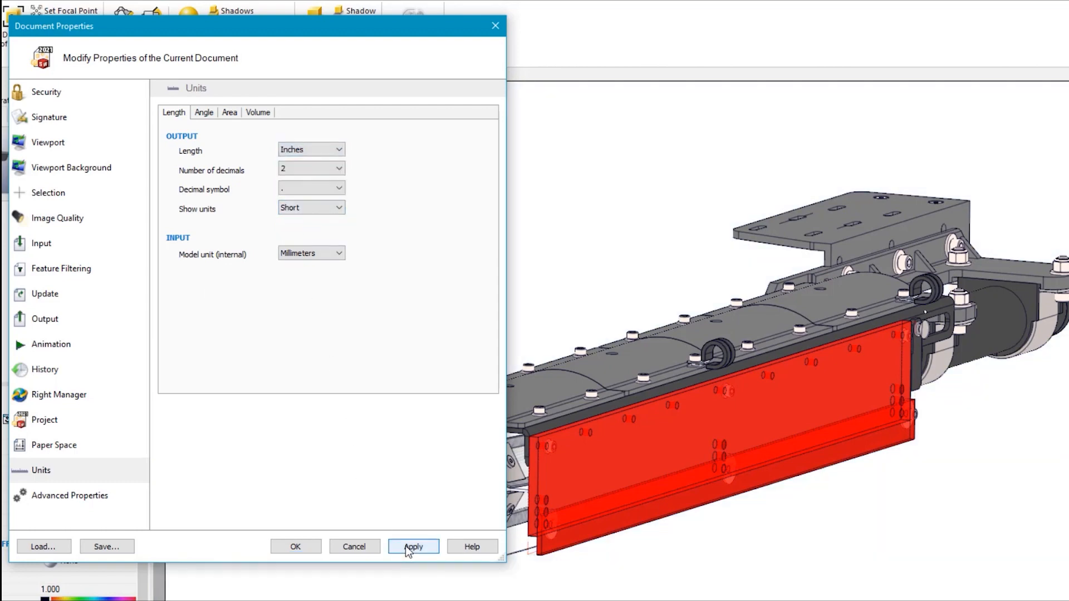
Step: Save the document properties as a profile named Composer Doc Properties in the CAD DATA folder
click(123, 545)
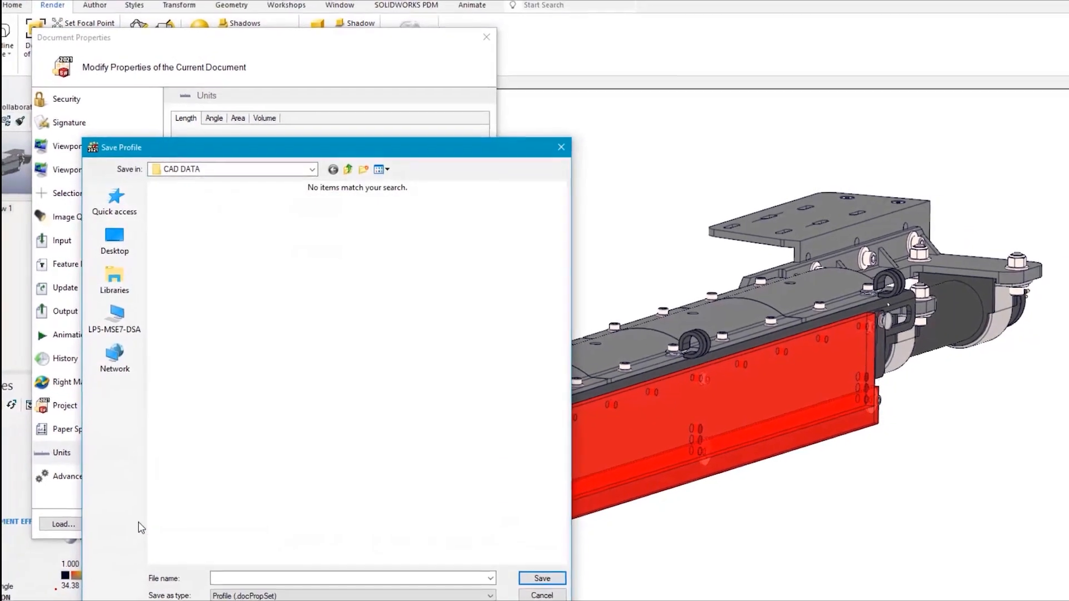
text(Composer Doc Properties)
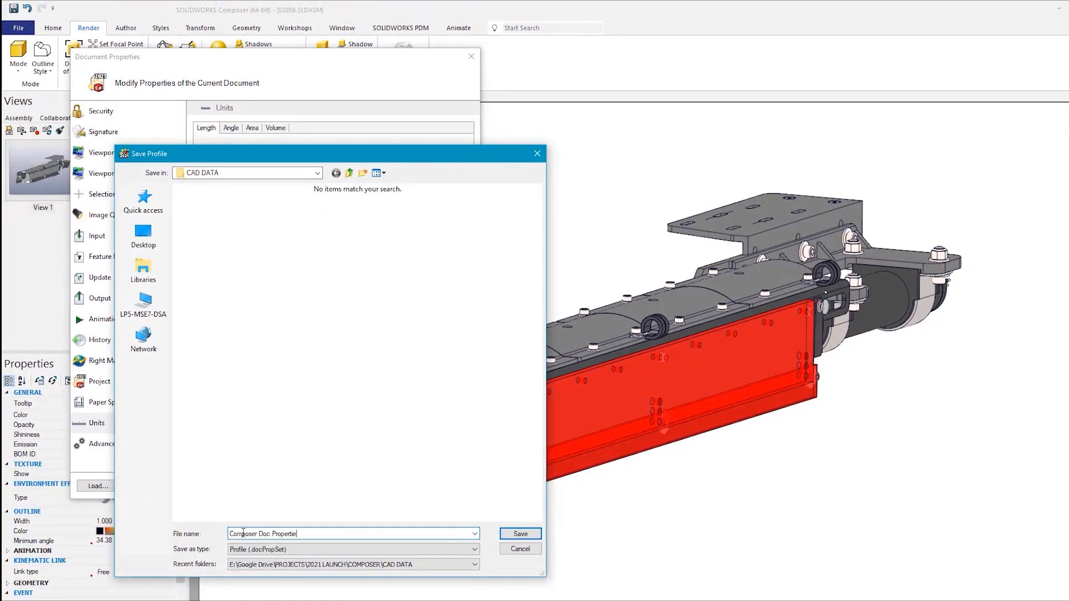
click(520, 534)
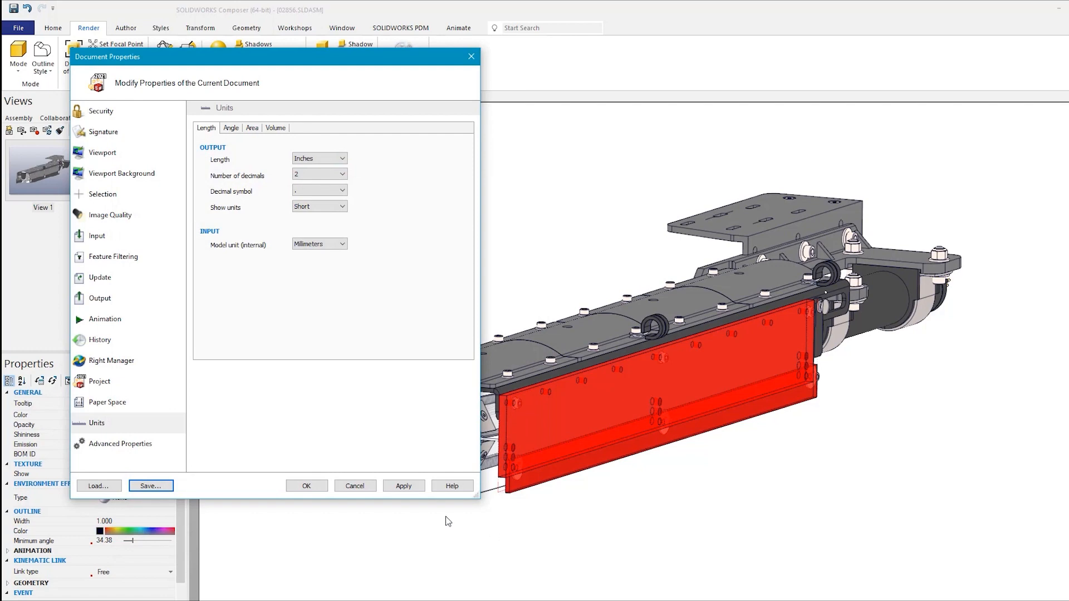
Step: Accept the document properties and update View 1 with the current display
click(317, 487)
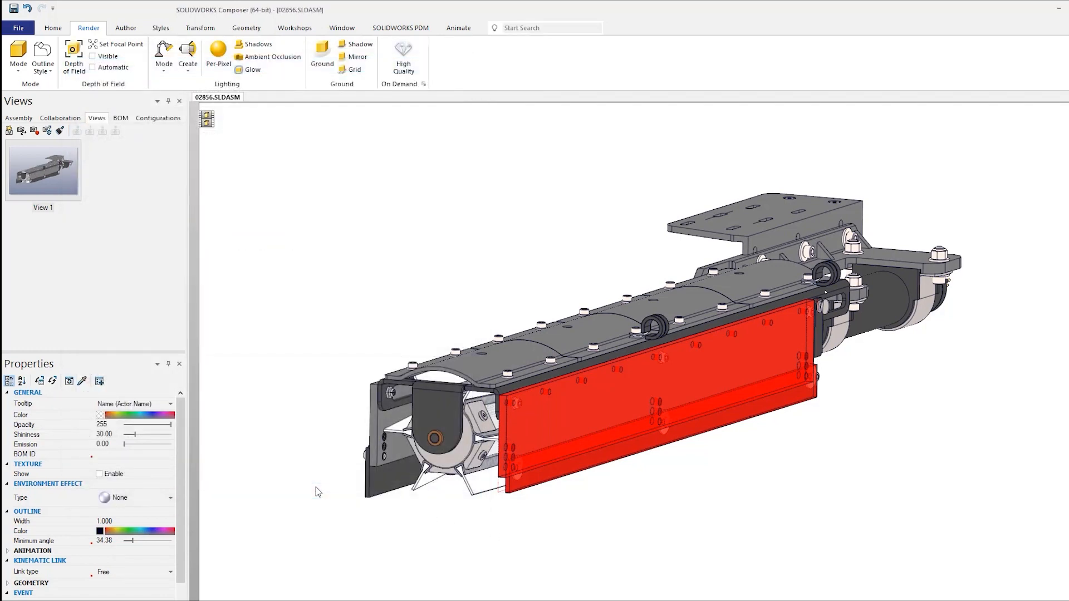
right_click(62, 180)
click(73, 183)
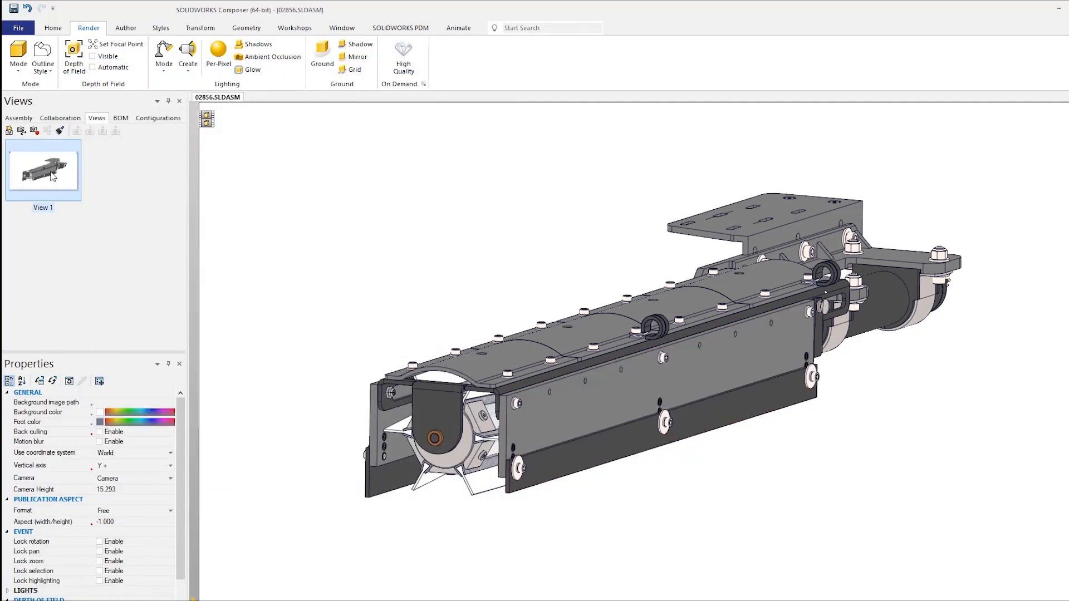
Step: Isolate the brush subassembly 02756, clear the selection, and capture it as a new view and a camera view
click(471, 462)
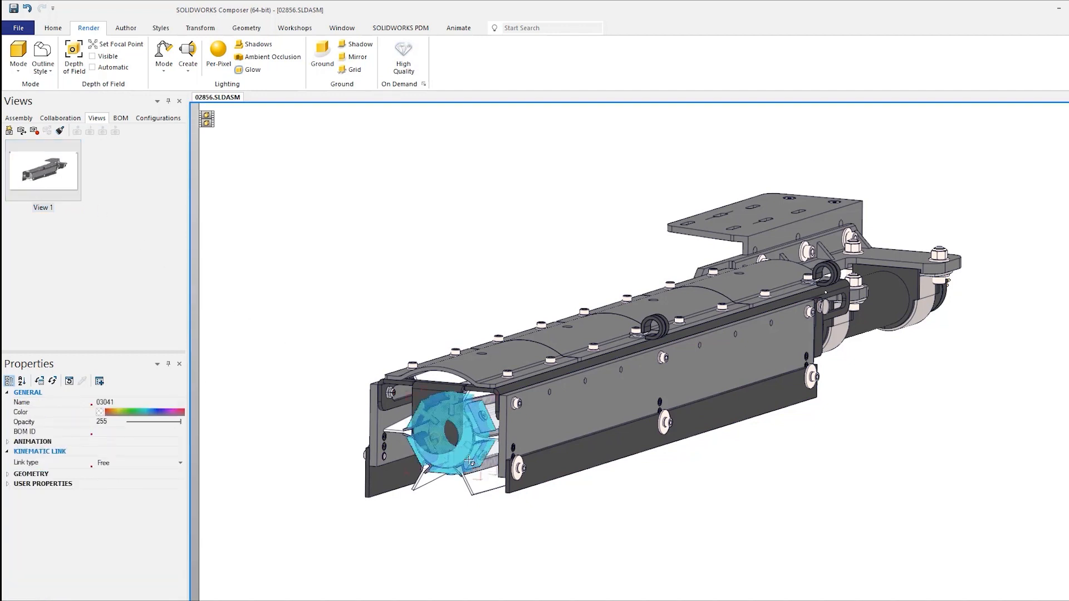
click(470, 462)
right_click(471, 462)
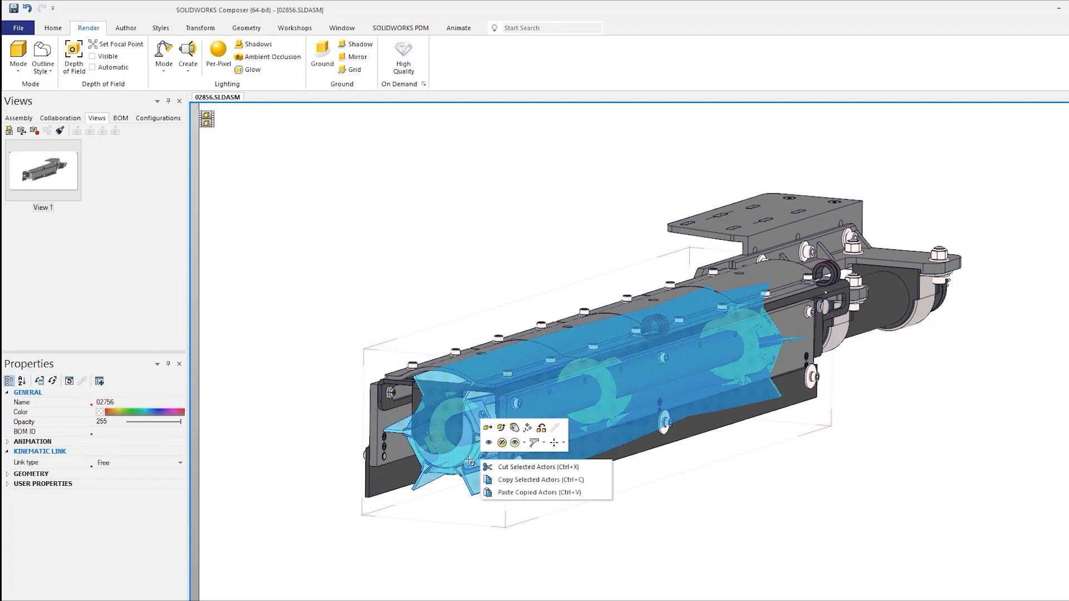
click(487, 451)
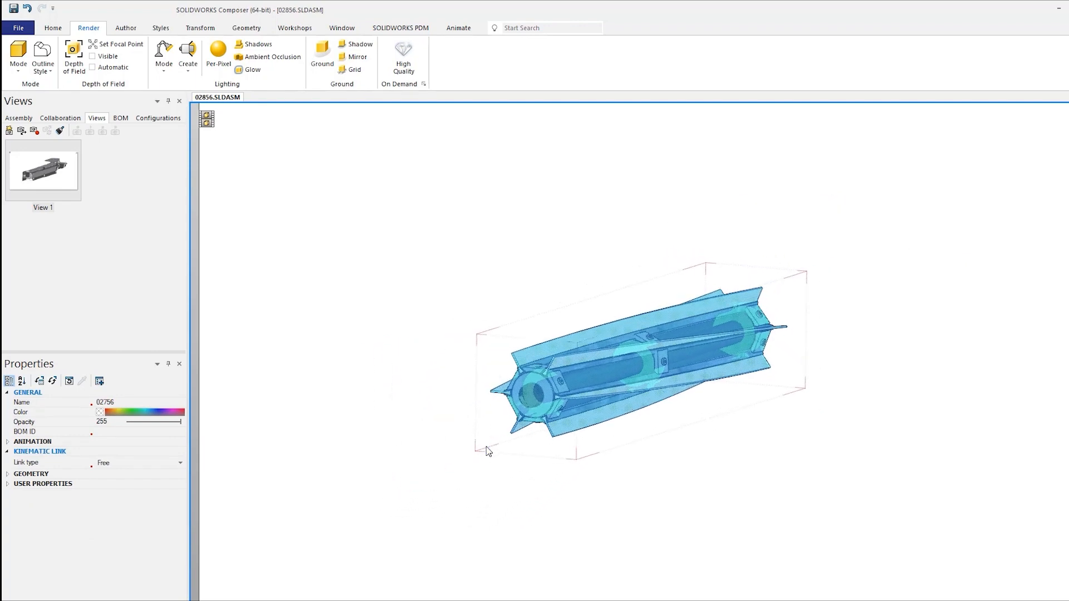
scroll(580, 344, up, 5)
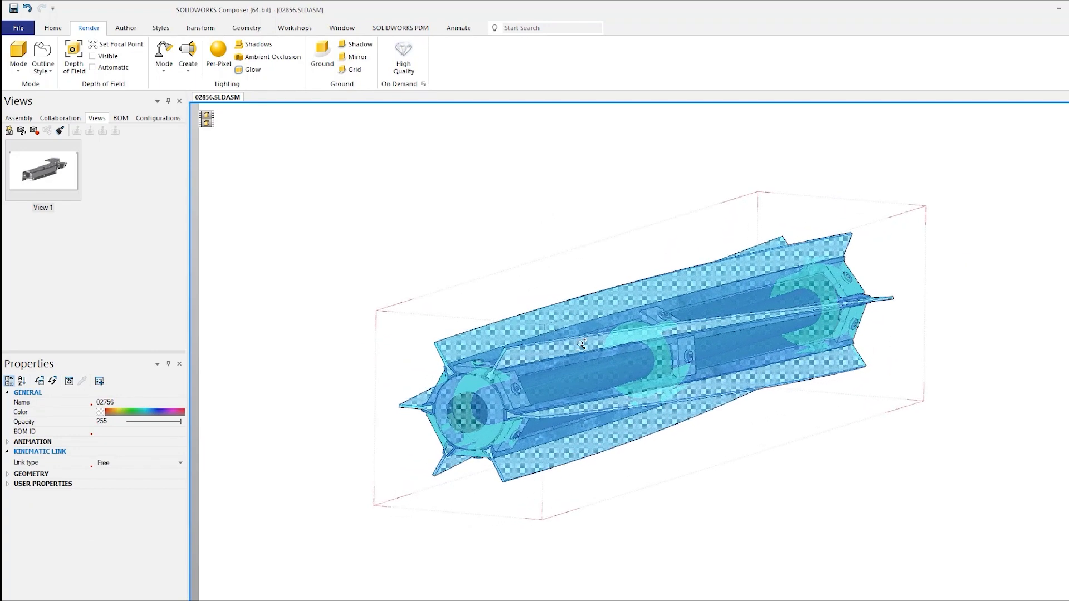
click(428, 260)
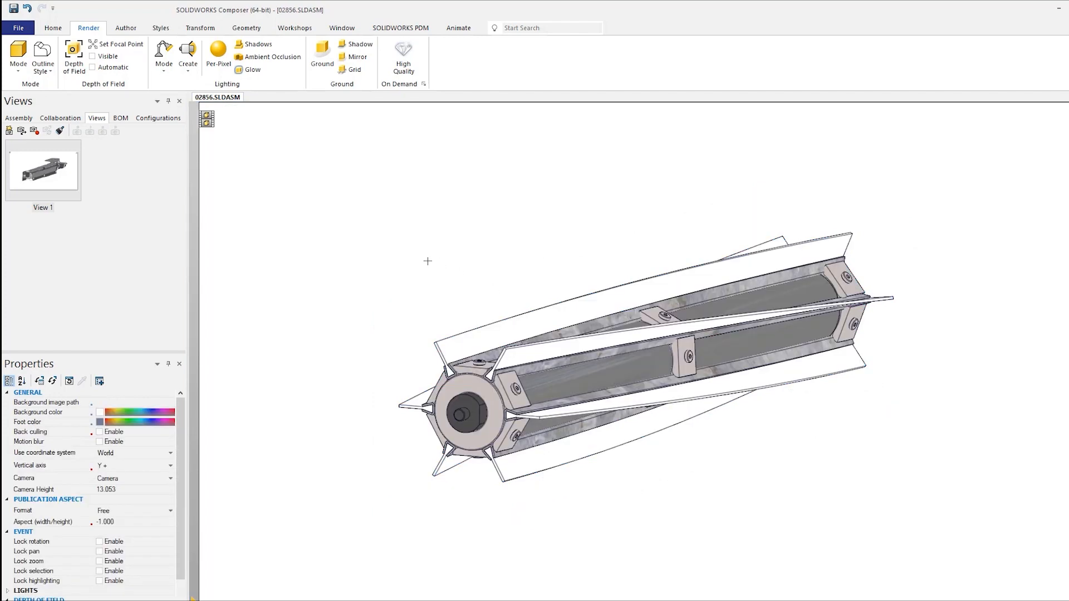
click(16, 129)
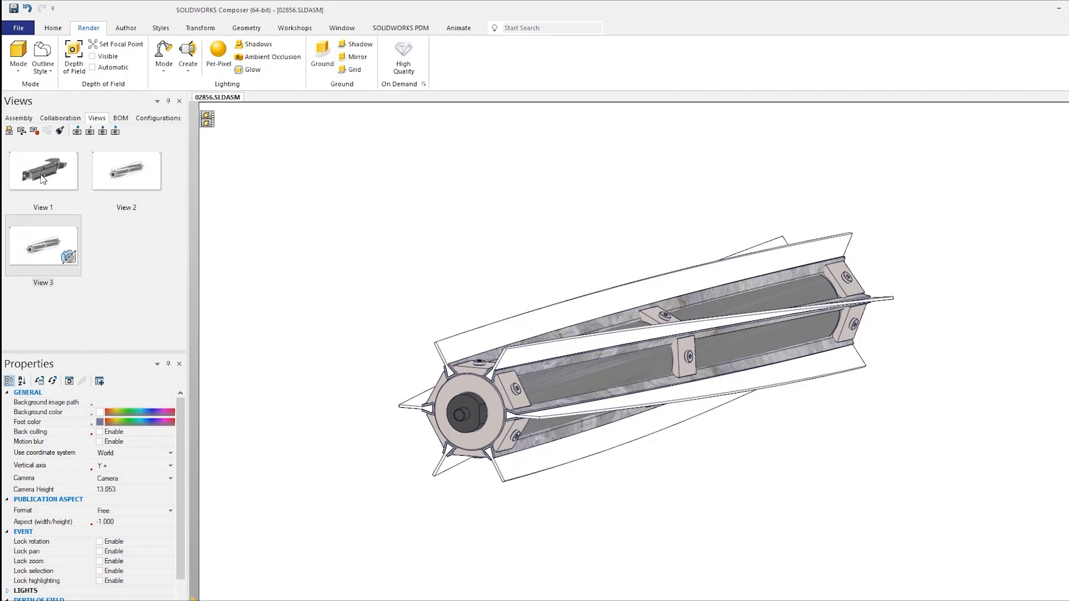
Step: Restore View 1 and show the assembly's configurations
click(43, 178)
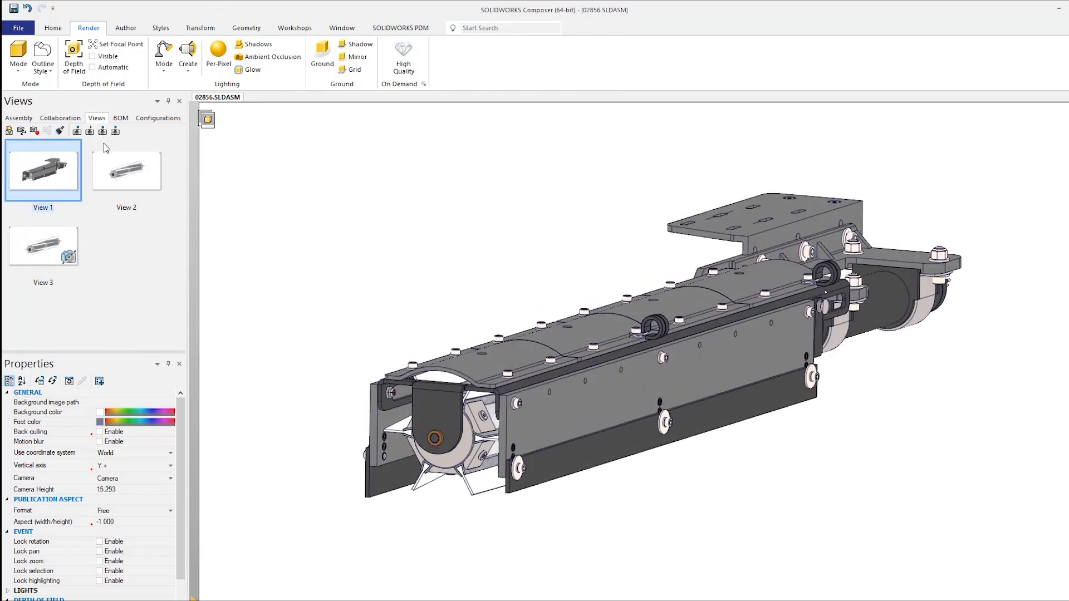
click(158, 118)
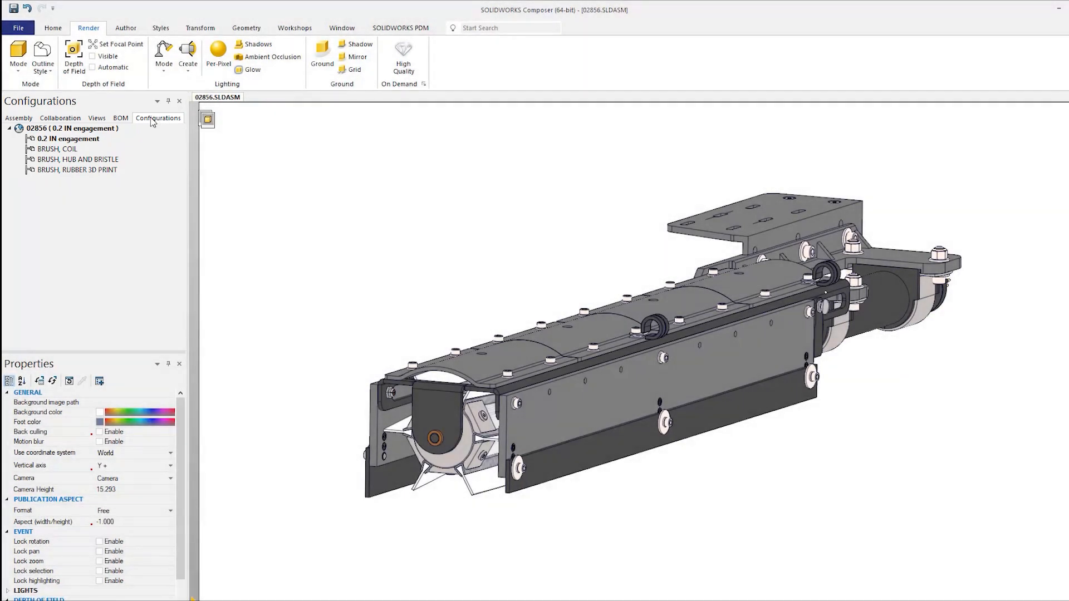
Step: Move the configurations list to its own area beside the viewport and activate the BRUSH, RUBBER 3D PRINT configuration
drag(151, 121, 957, 263)
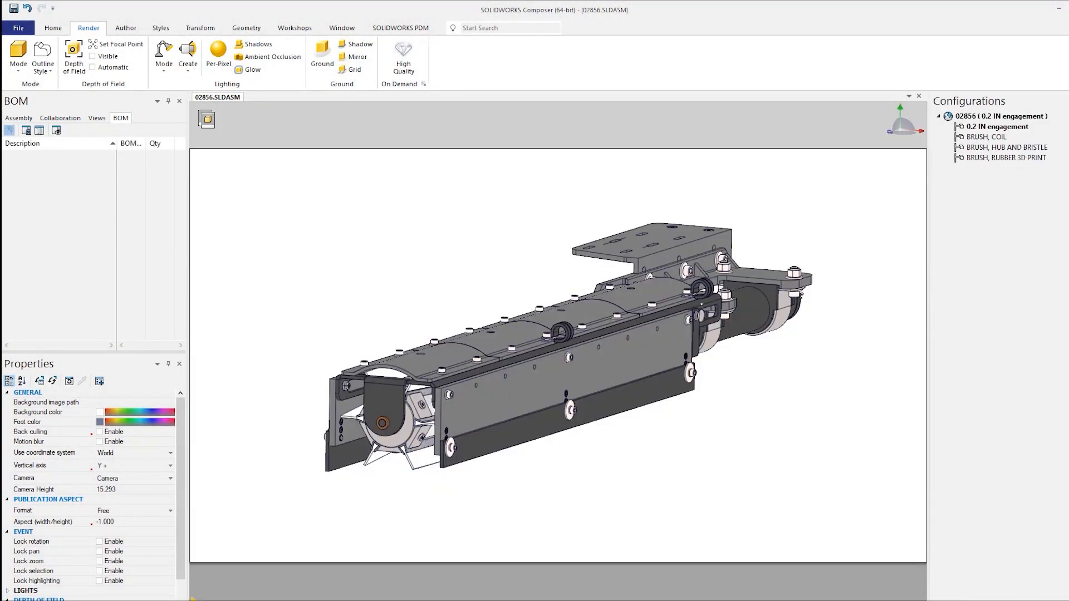
double_click(1009, 158)
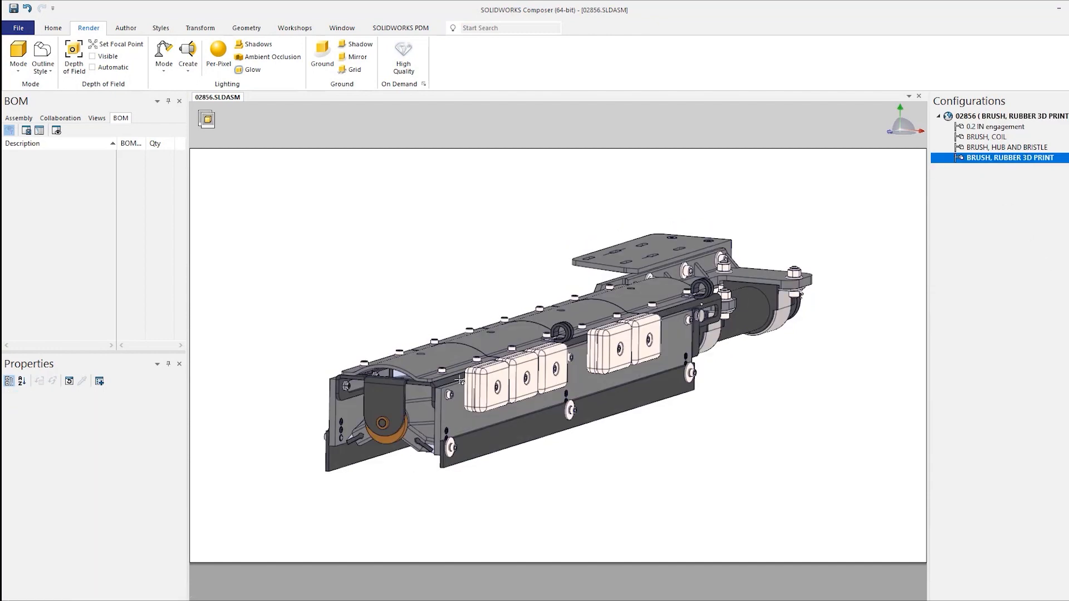
Step: Isolate the rubber brush 03048, apply the camera from View 3, and capture the display as a new view
right_click(408, 424)
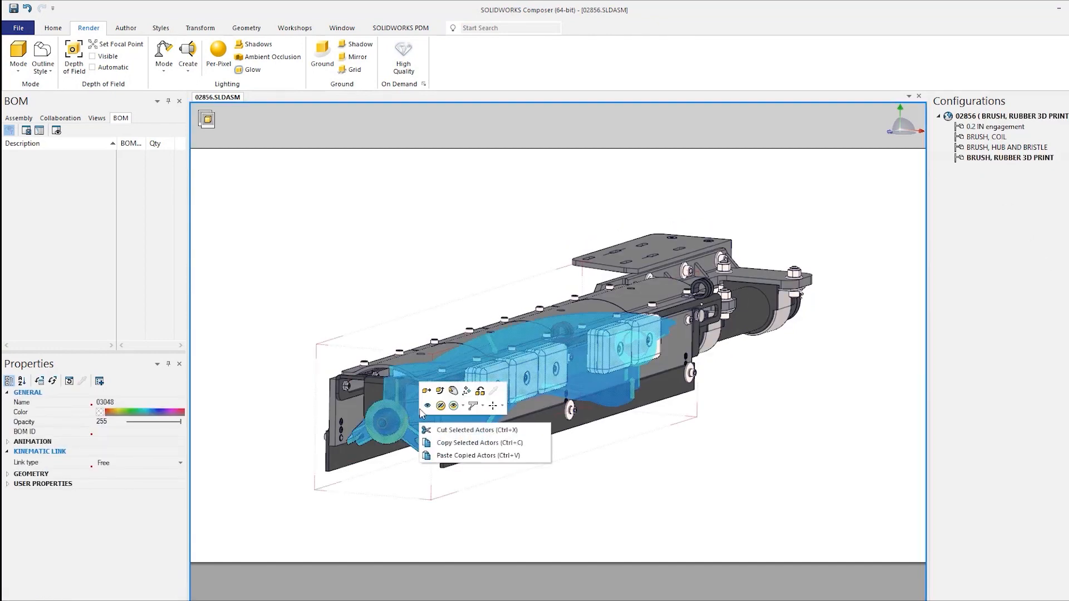
click(425, 406)
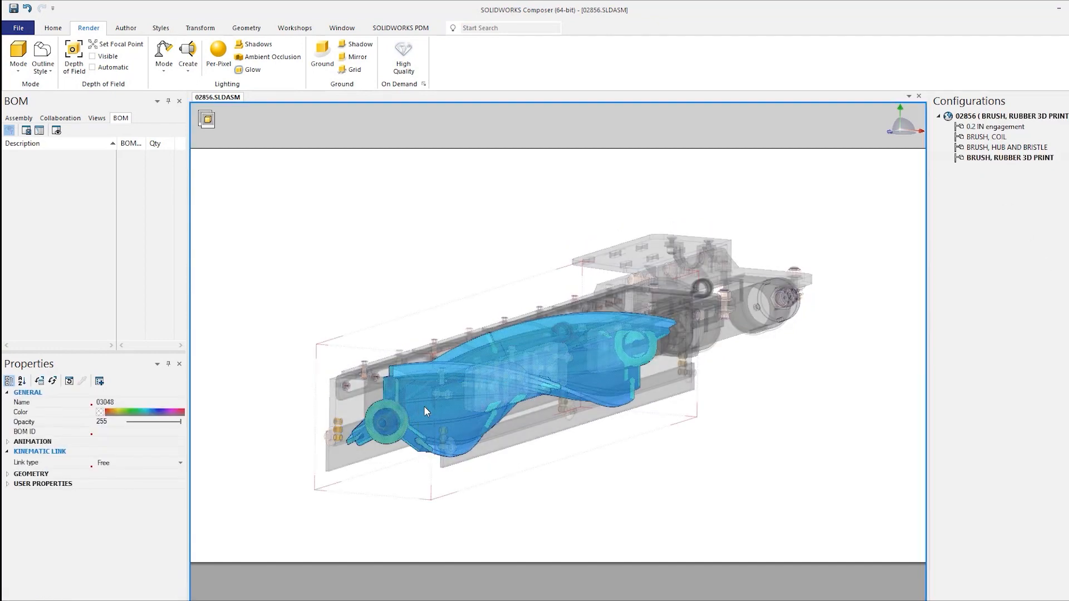
click(99, 120)
click(50, 243)
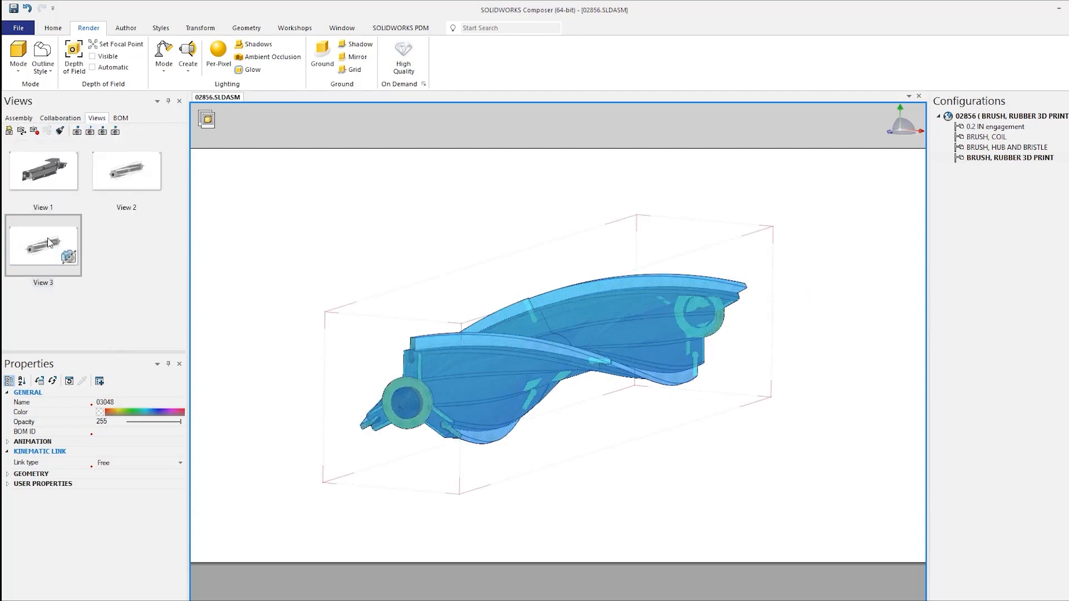
click(9, 131)
Step: Restore View 2 and select the 0.2 IN engagement configuration in the assembly tree
click(126, 174)
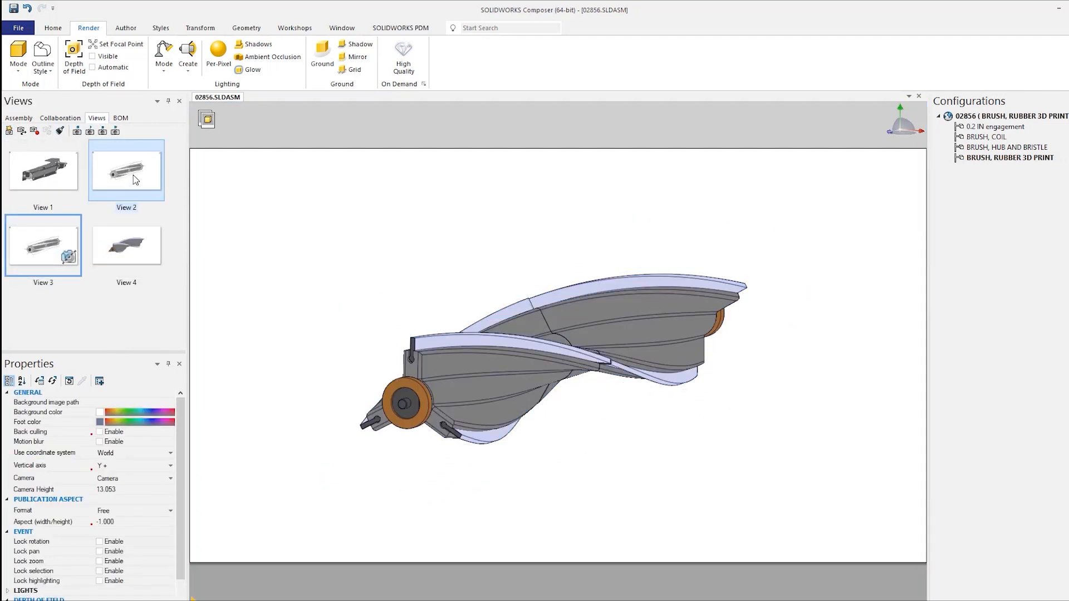
click(19, 118)
click(89, 162)
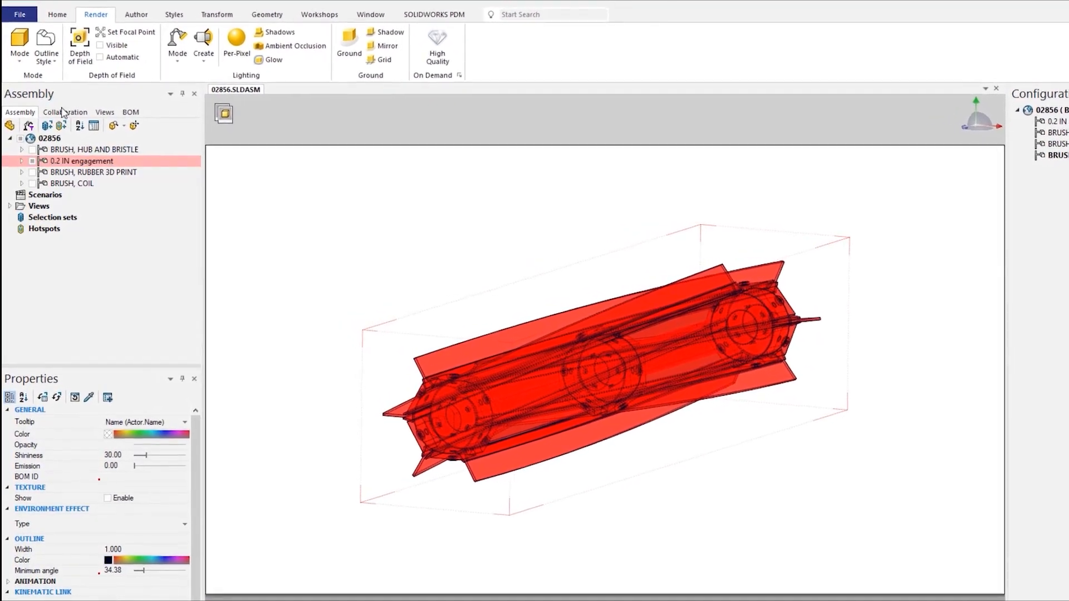
Step: Enable viewport highlighting of invisible actors belonging to the selection in the application's Selection preferences
click(20, 11)
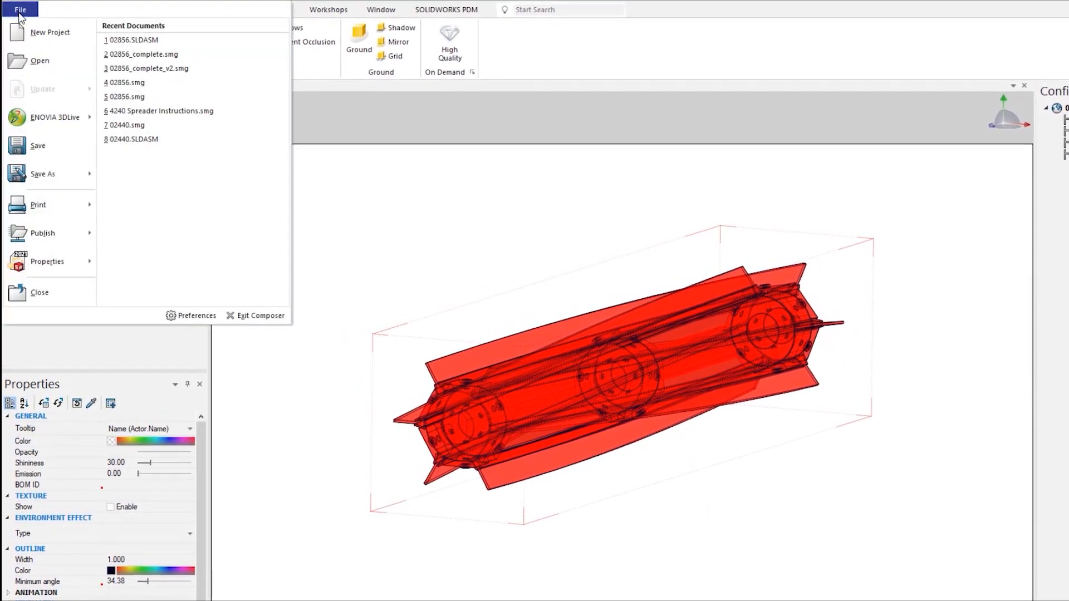
click(190, 316)
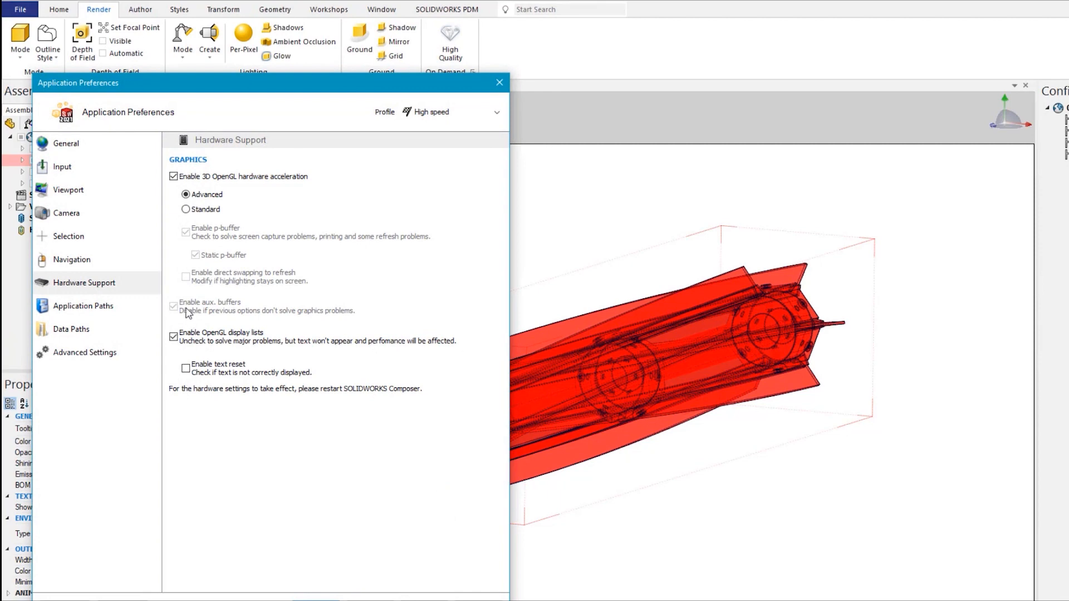
click(81, 239)
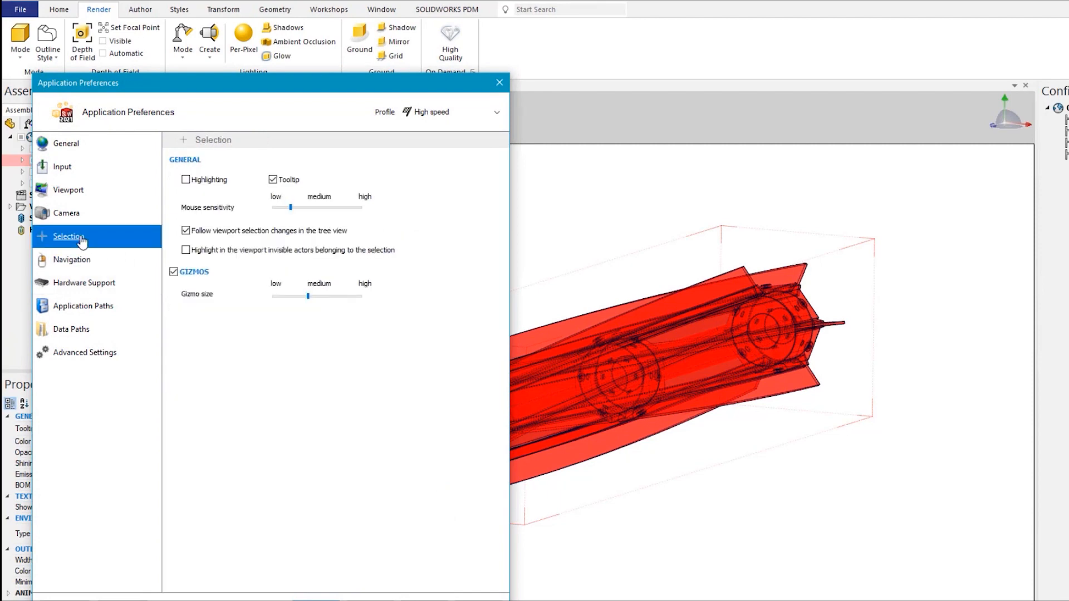
click(191, 252)
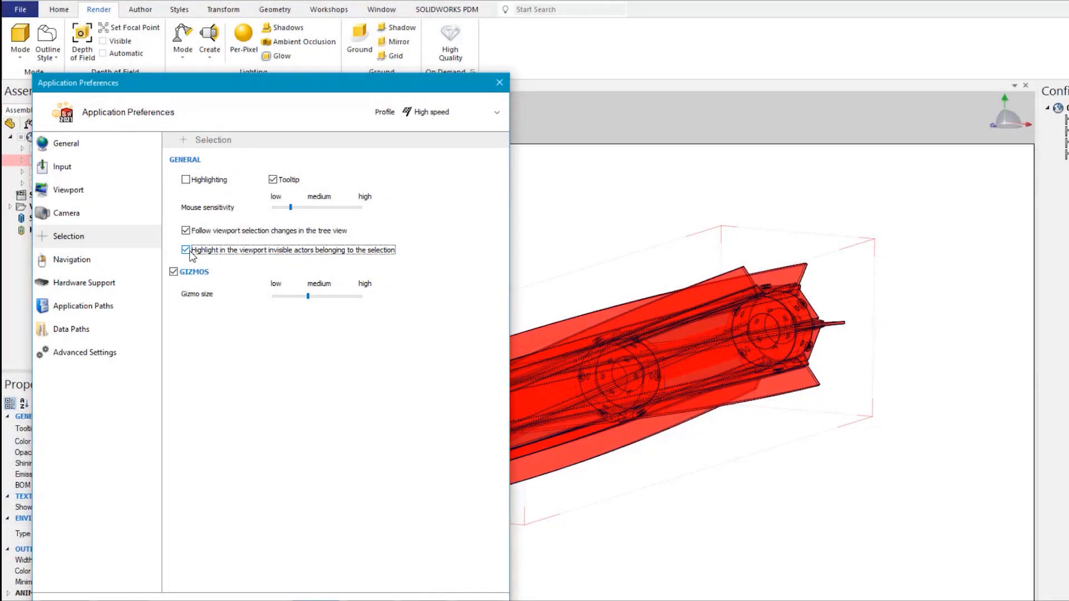
click(426, 600)
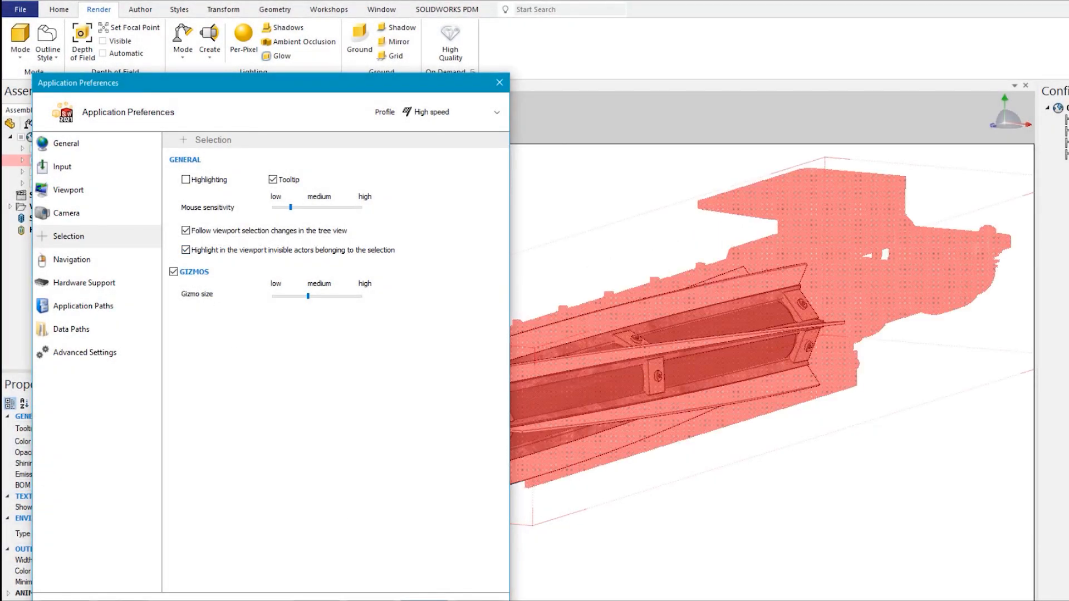
click(315, 600)
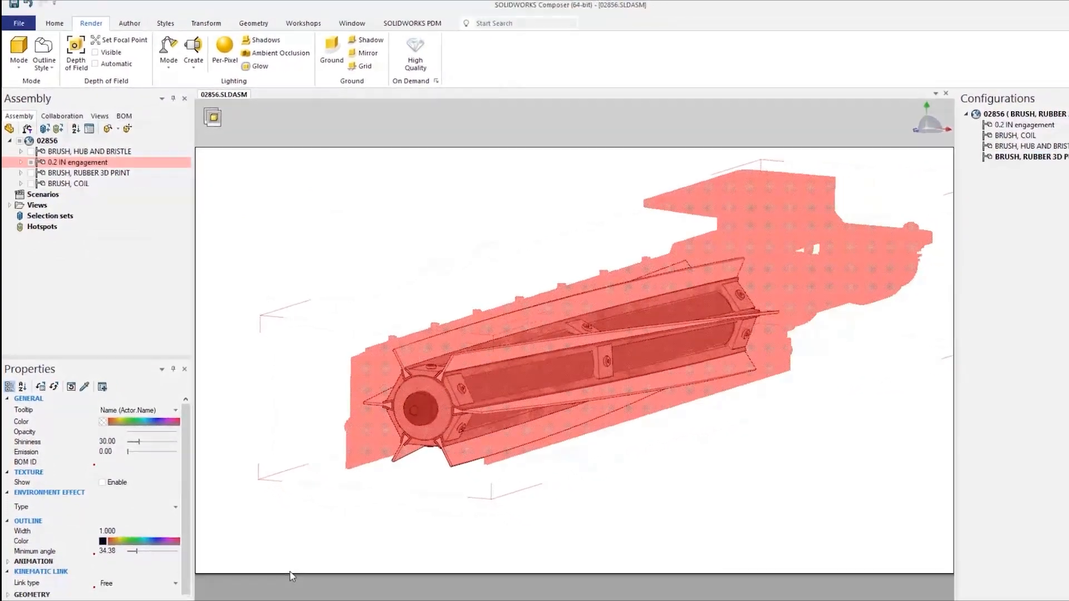
Step: Clear the current selection and select all instances of bristle strip 03044 on the brush
click(358, 309)
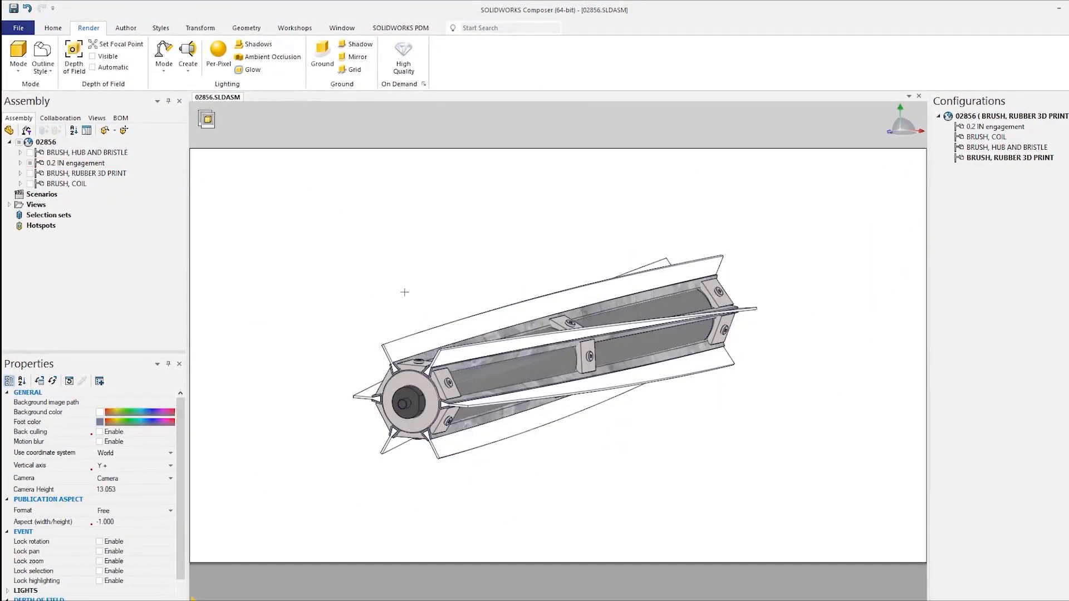
right_click(421, 288)
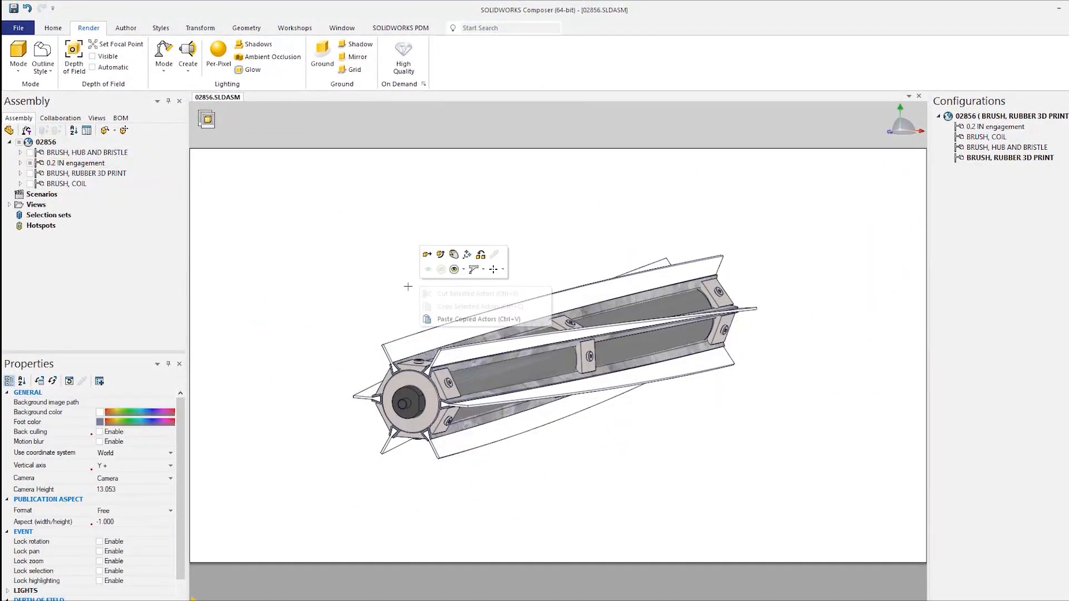
click(503, 270)
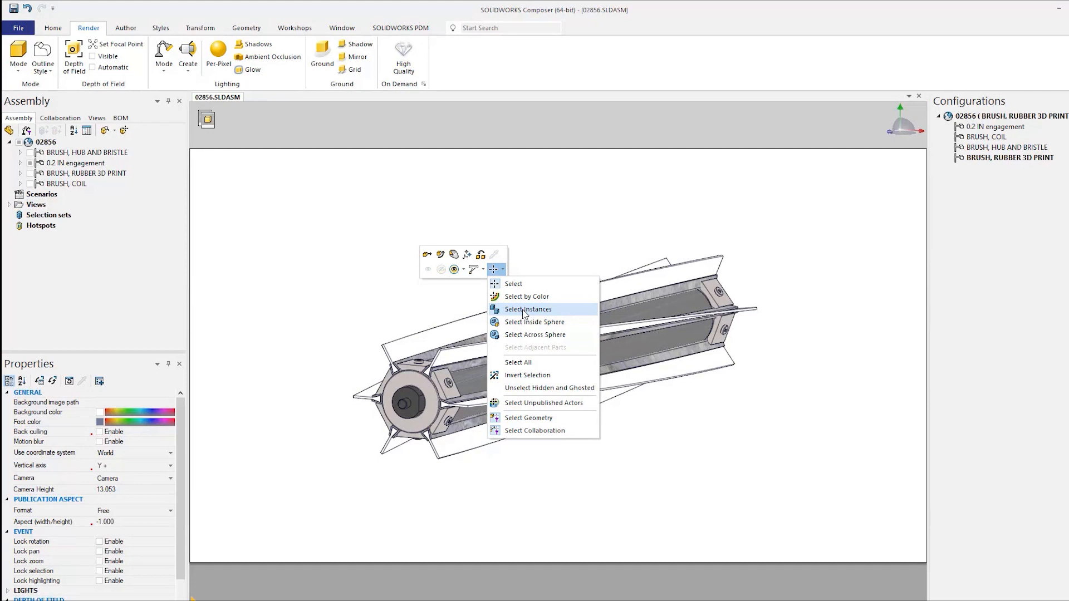
click(523, 309)
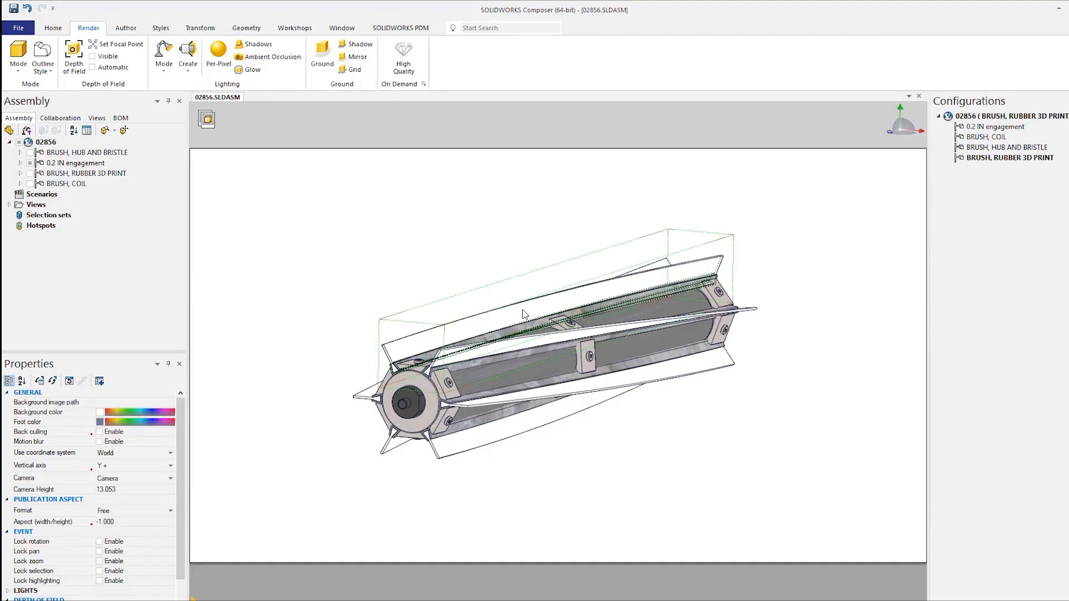
click(523, 310)
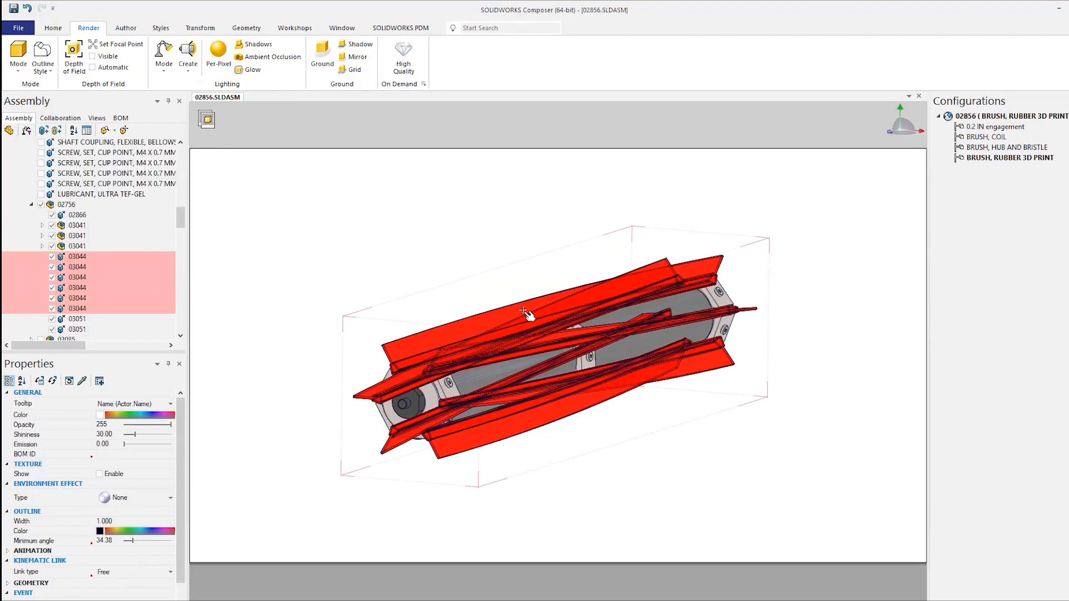
Step: Explode the selected 03044 bristle strips outward around the hub with a Cylindrical explode and clear the selection
click(199, 28)
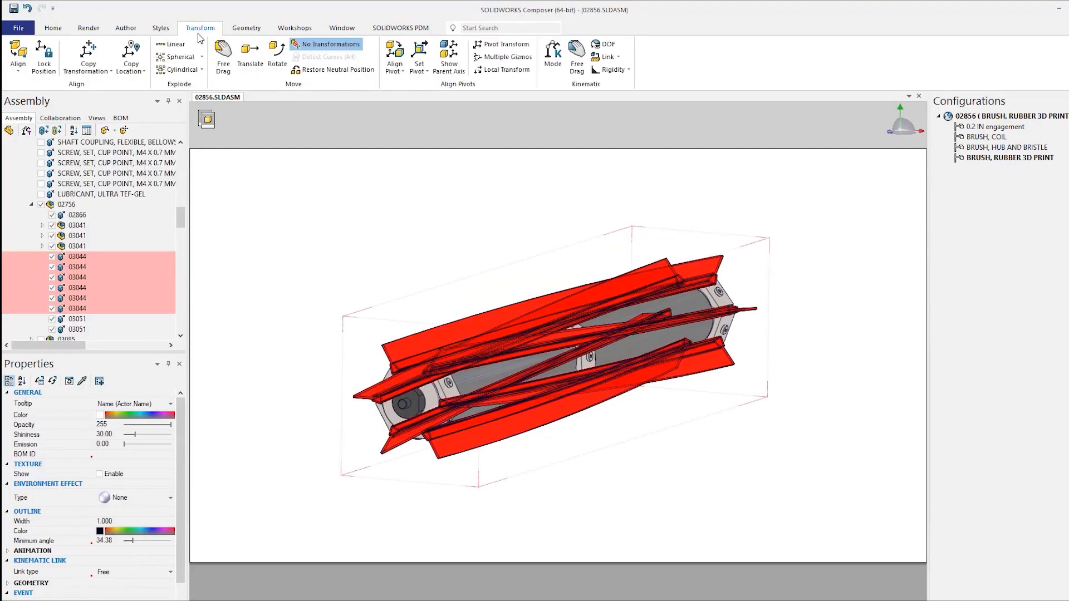
click(180, 70)
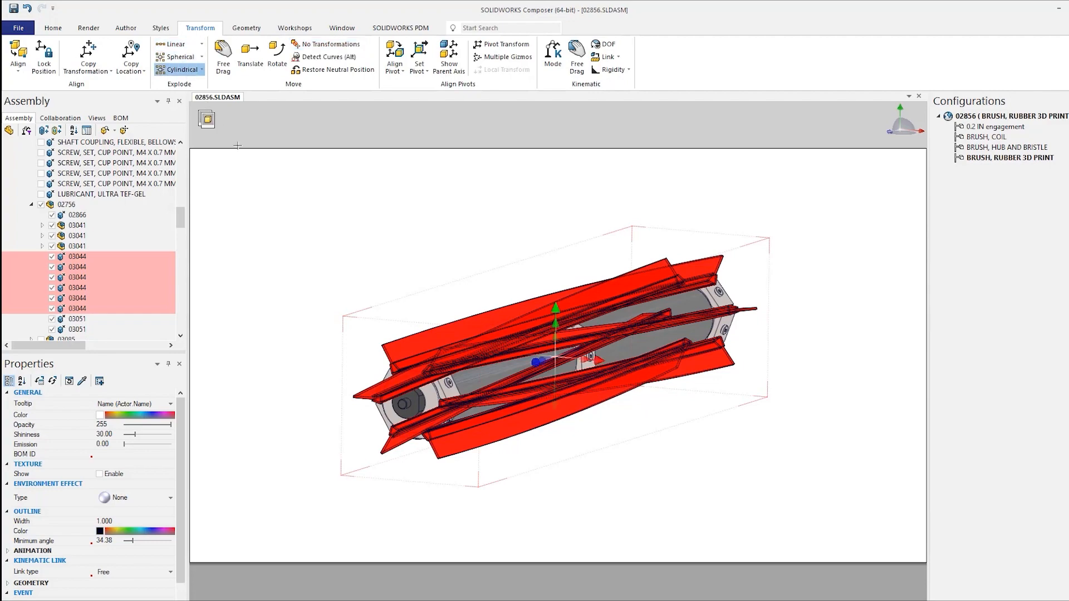
drag(517, 364, 485, 348)
click(424, 305)
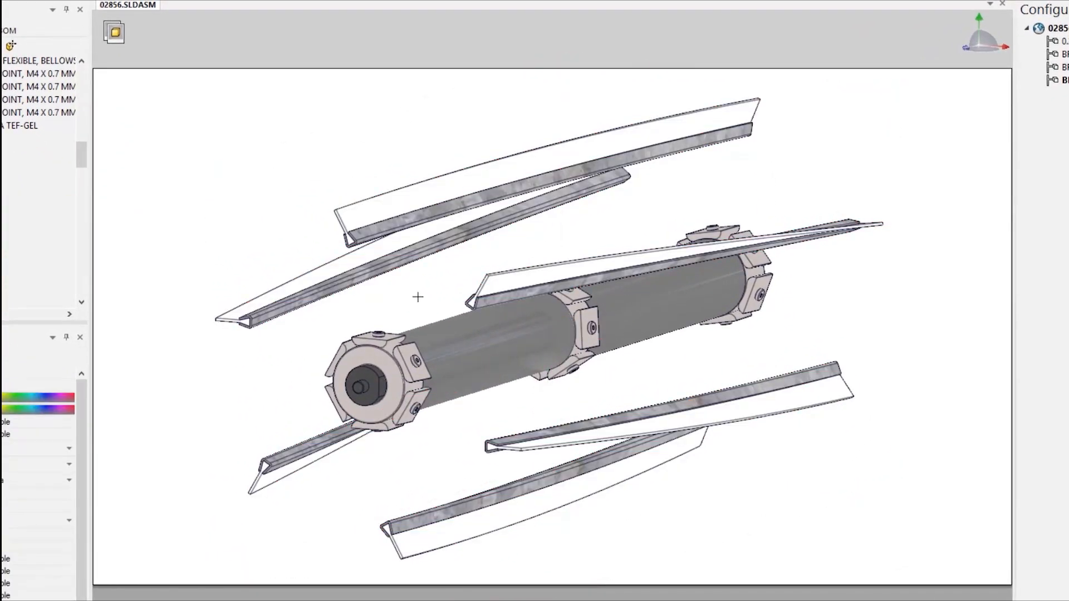
Step: Label strip 03044, hub 03041, shaft 02866 and the low-profile SHCS screw on the exploded brush, and capture it as a new view
mouse_move(424, 304)
right_down()
mouse_move(444, 299)
mouse_move(430, 299)
right_up()
right_click(425, 292)
click(505, 275)
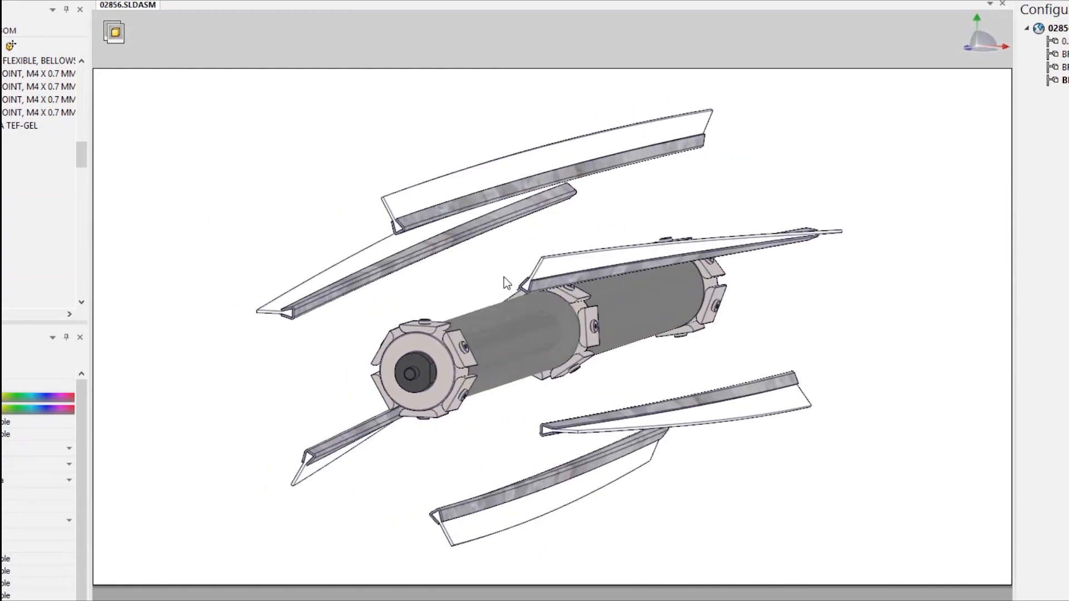
click(316, 283)
click(213, 243)
click(392, 355)
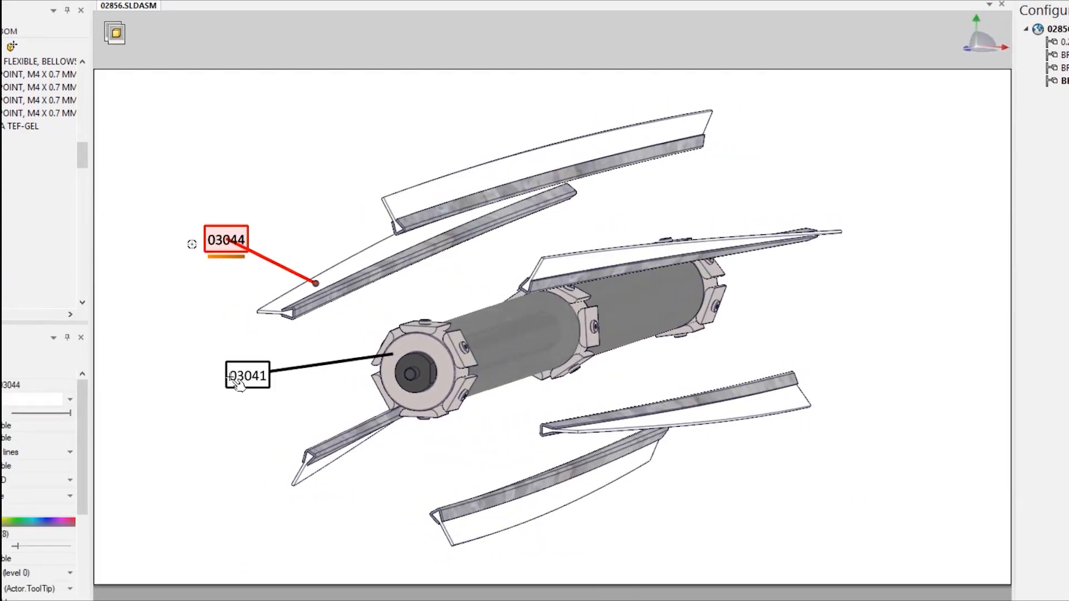
click(234, 379)
click(416, 384)
click(239, 514)
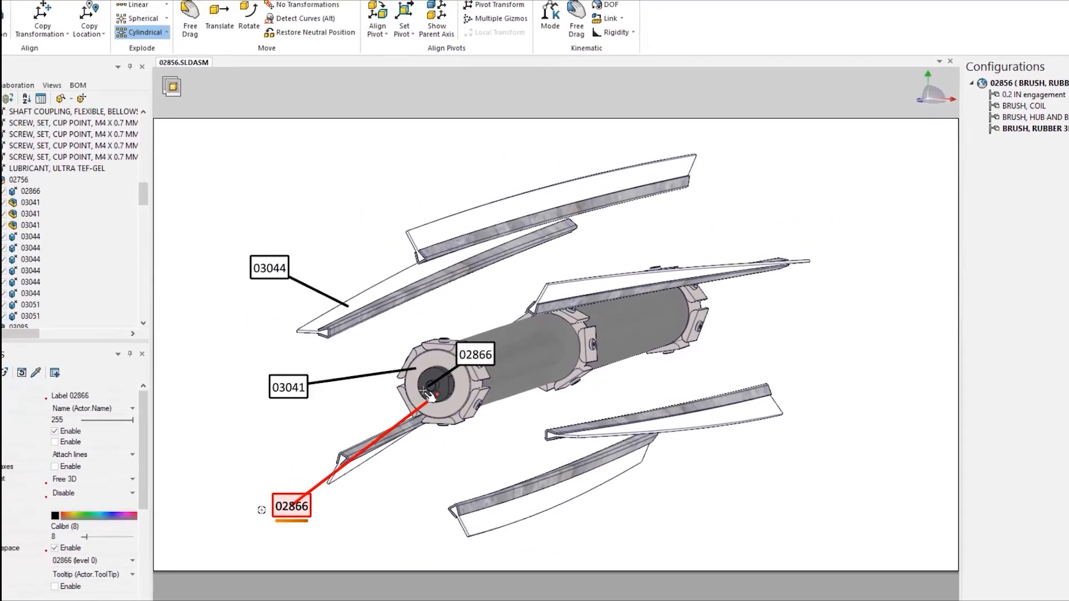
click(592, 344)
click(515, 559)
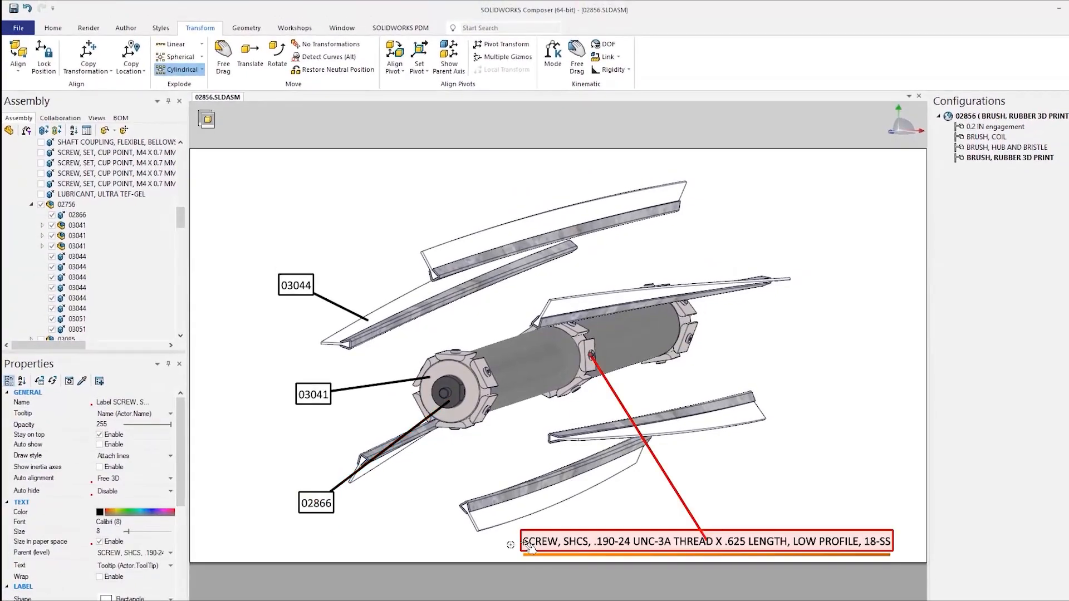
click(52, 85)
click(10, 130)
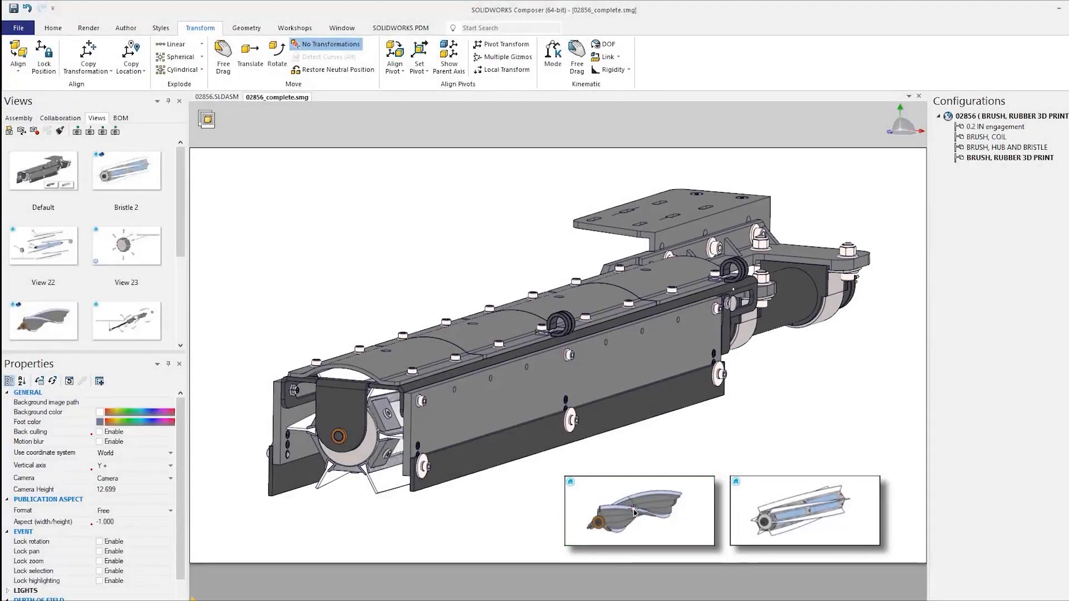
Step: Follow the spiral rubber brush image link in the Default view of 02856_complete.smg
click(633, 512)
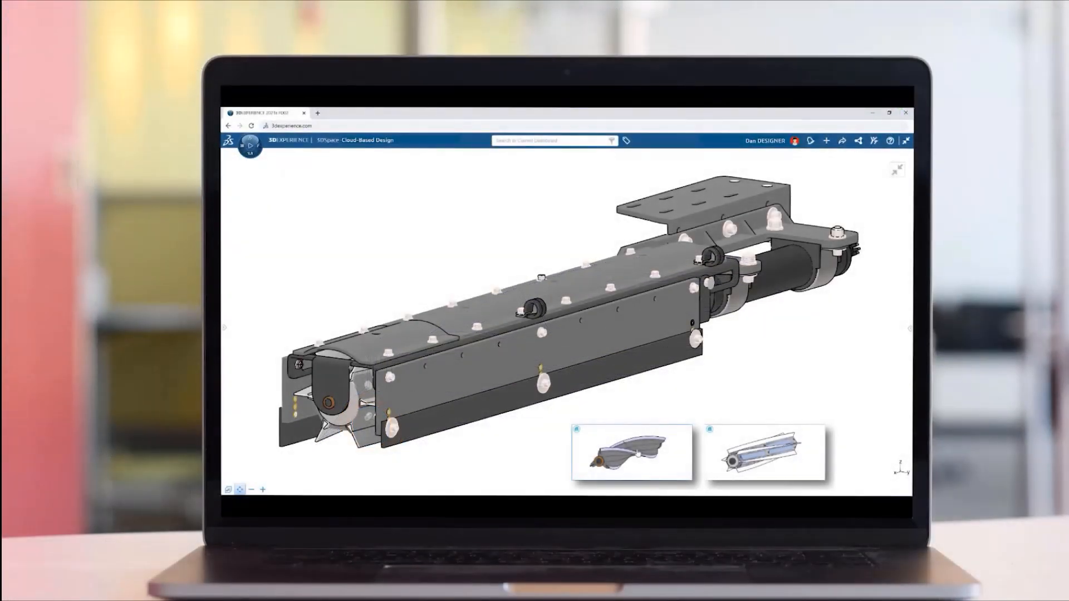
Step: In 3DEXPERIENCE, open the spiral rubber brush from its linked image, explode it, and inspect the labelled parts
click(639, 451)
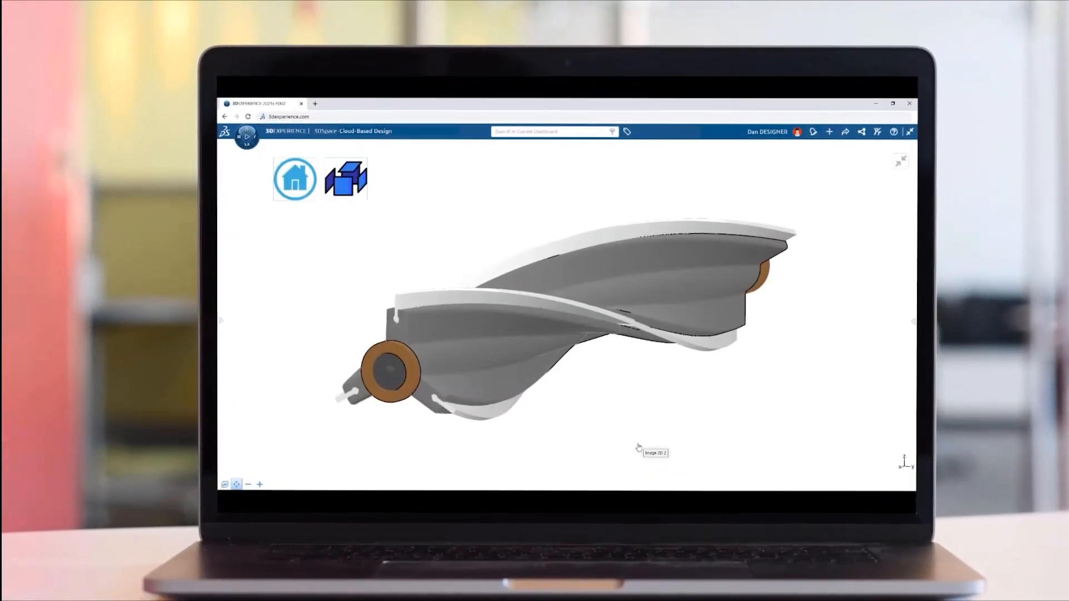
click(357, 181)
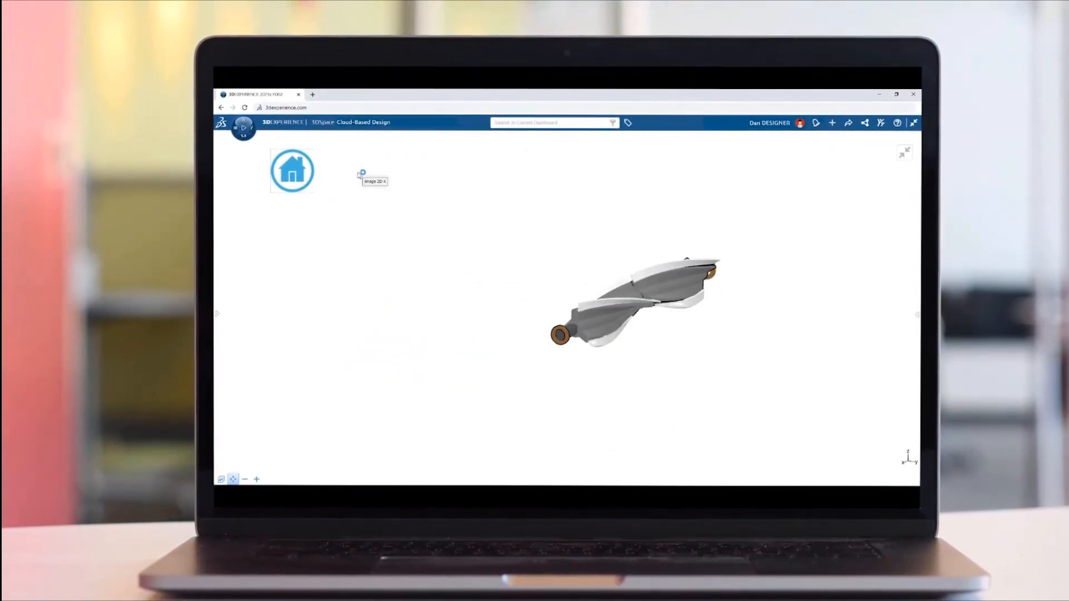
drag(407, 259, 477, 263)
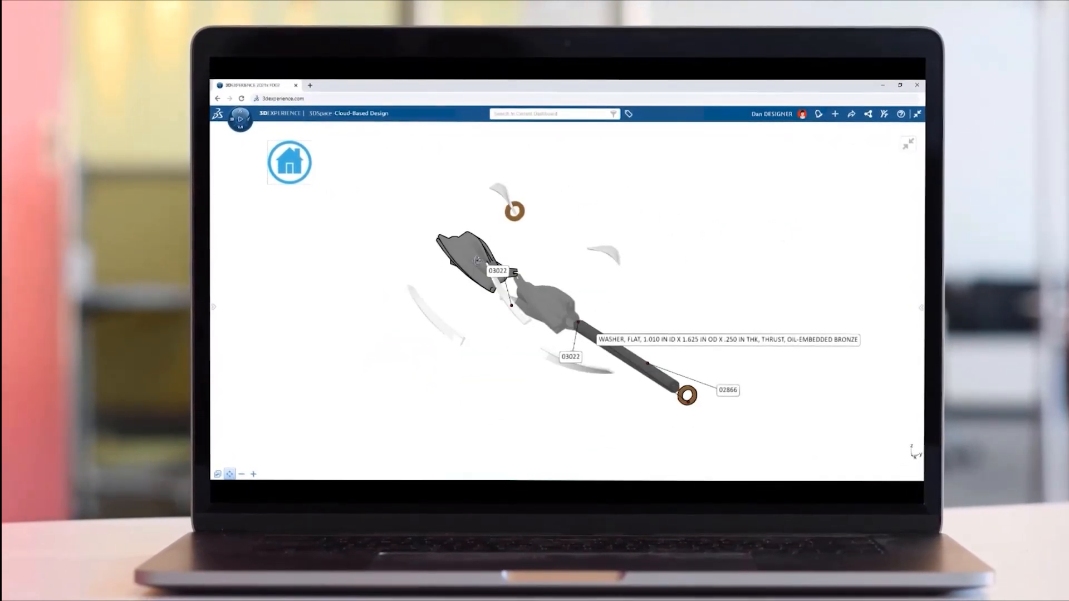